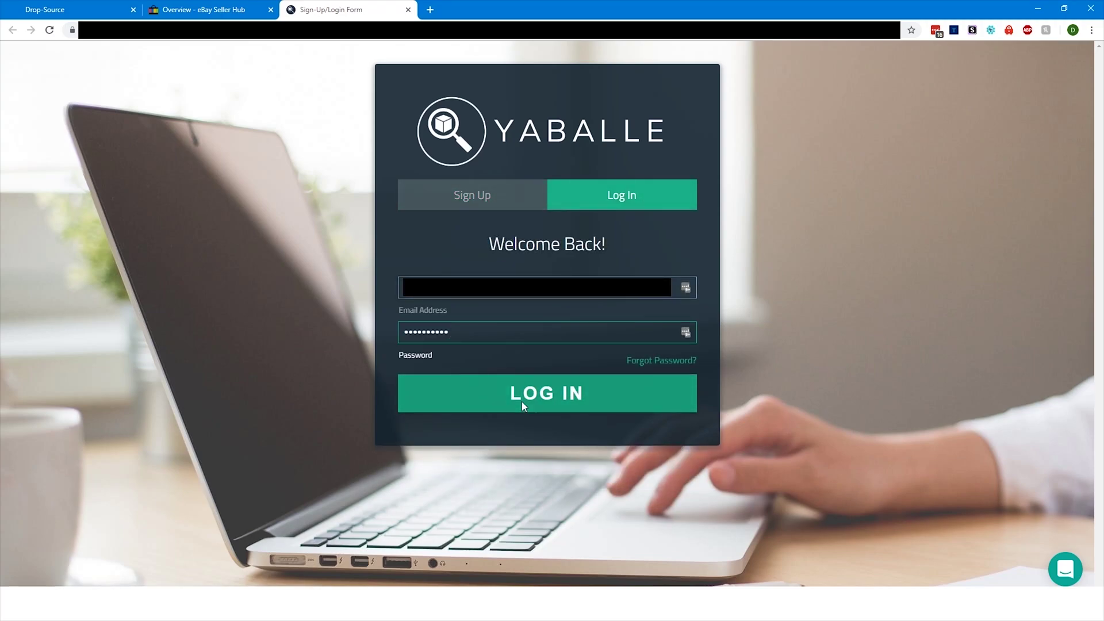
Log in to Yaballe and start connecting the eBay USA account.
click(522, 402)
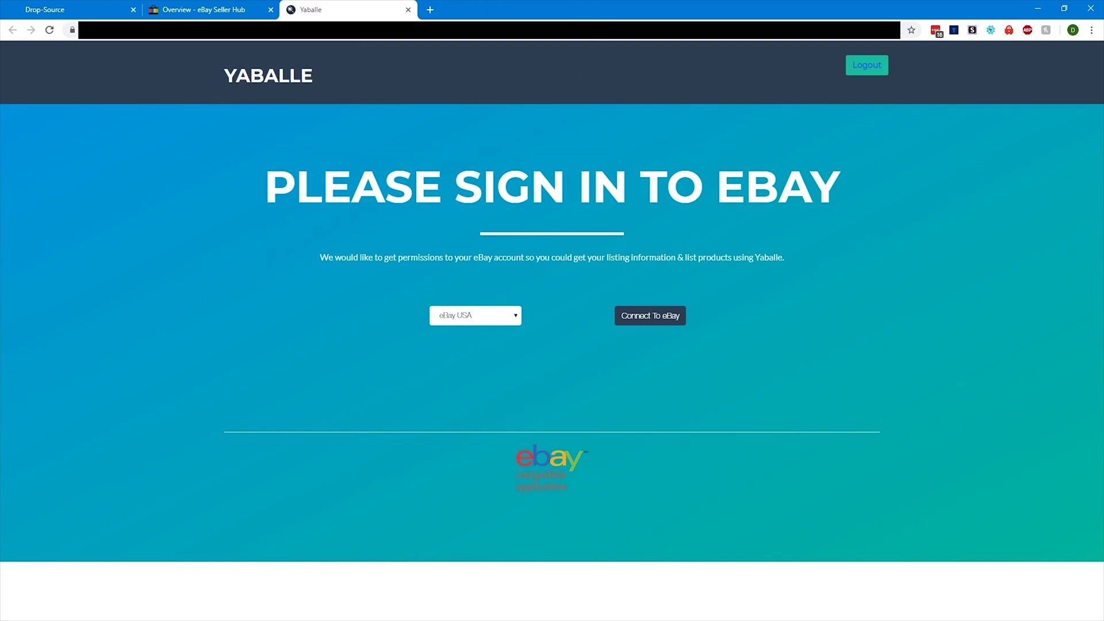
click(655, 316)
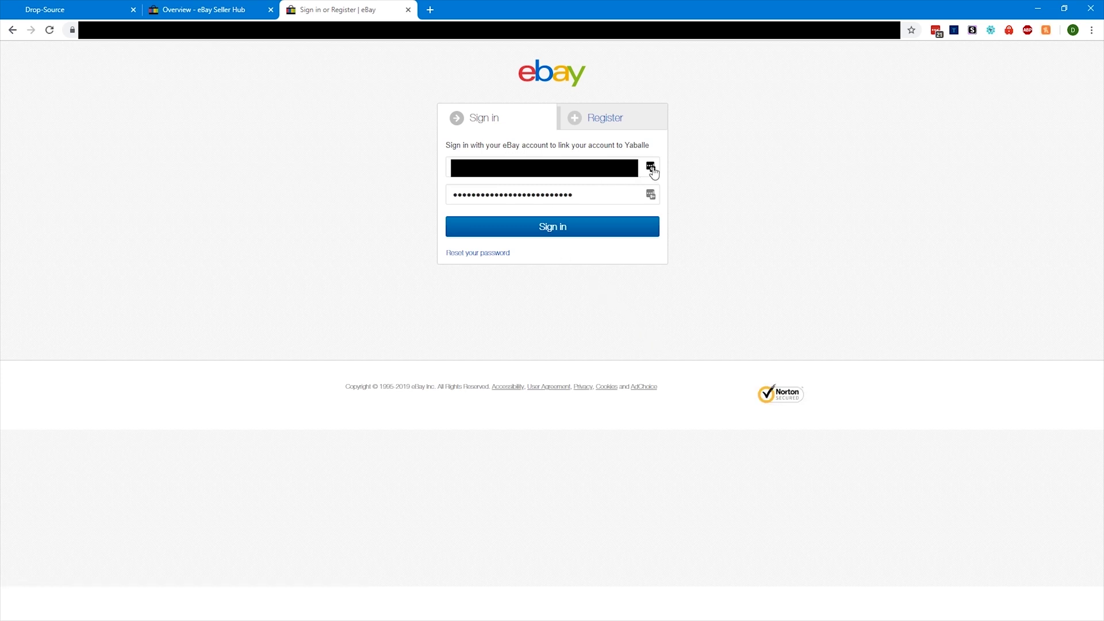
Sign in to eBay and agree to grant Yaballe access to the account.
click(585, 228)
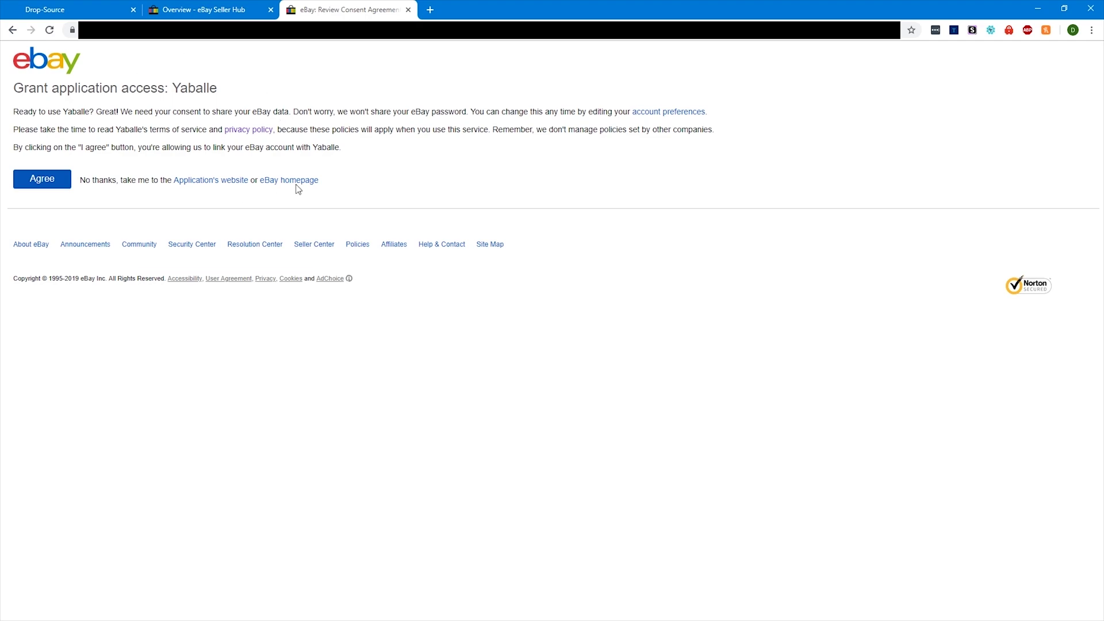
click(31, 185)
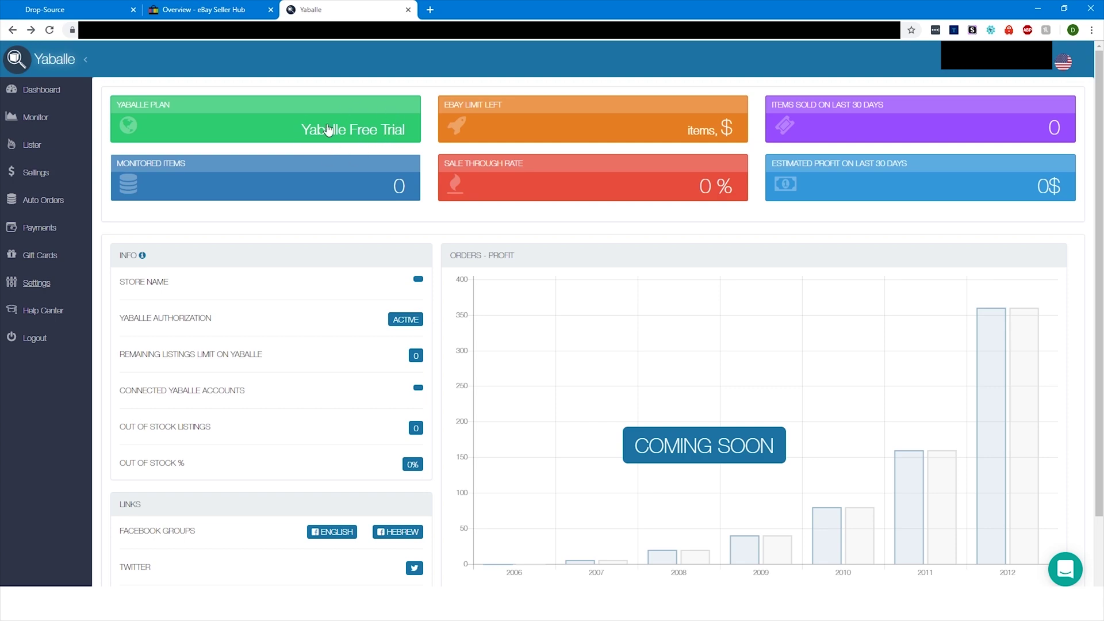
In Settings, paste the PayPal registered email and set Desired Profit $ to 2.5.
click(40, 286)
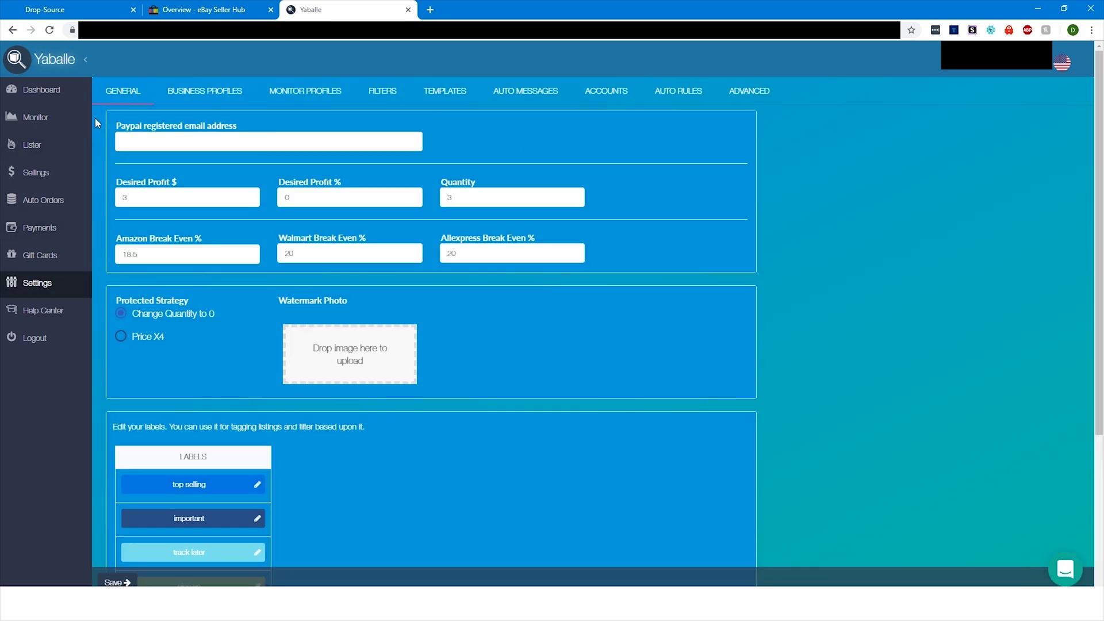
click(159, 143)
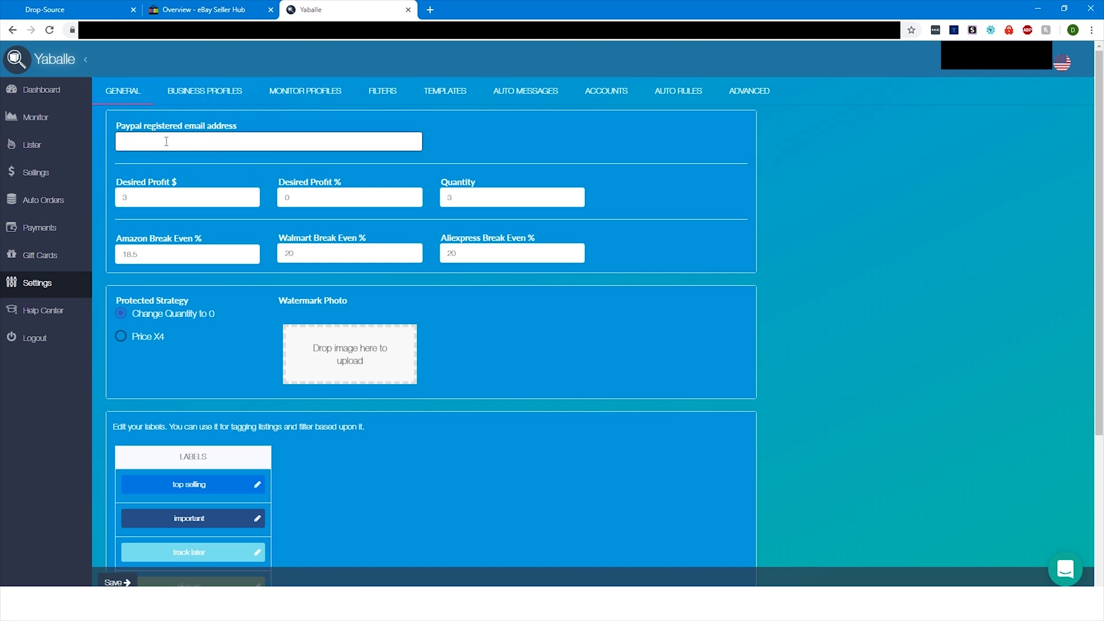
key(ctrl+v)
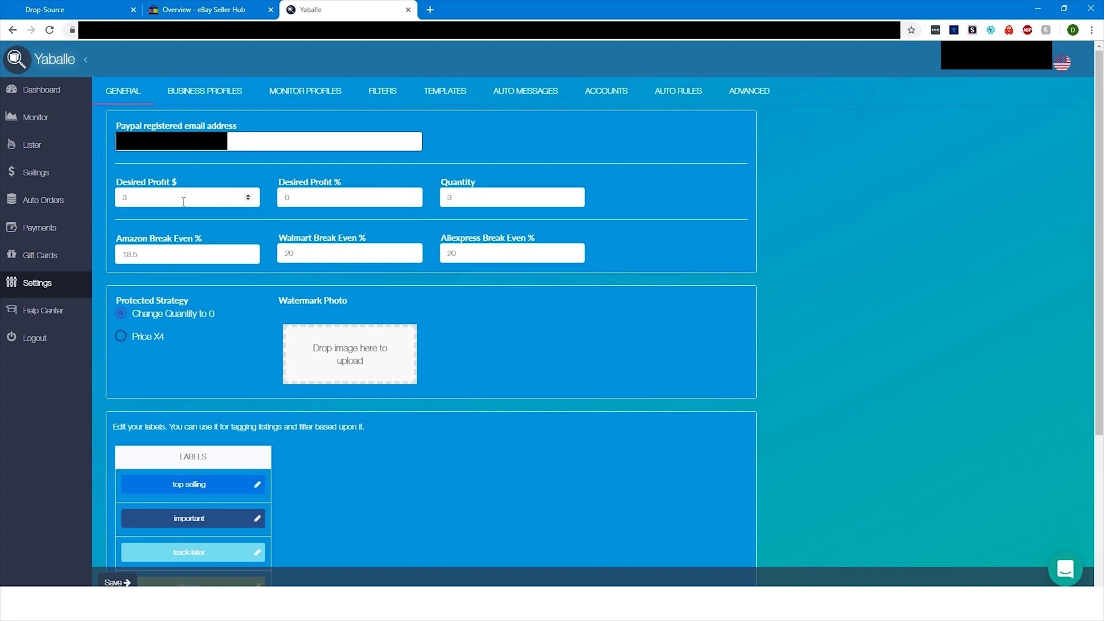
key(Tab)
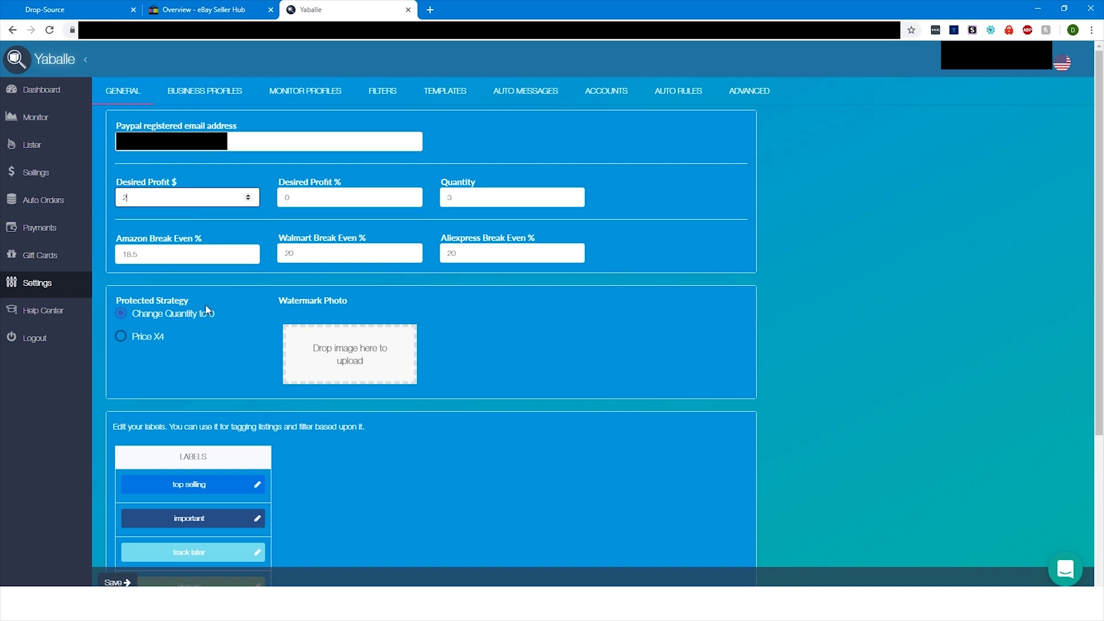
text(2.5)
mouse_move(230, 203)
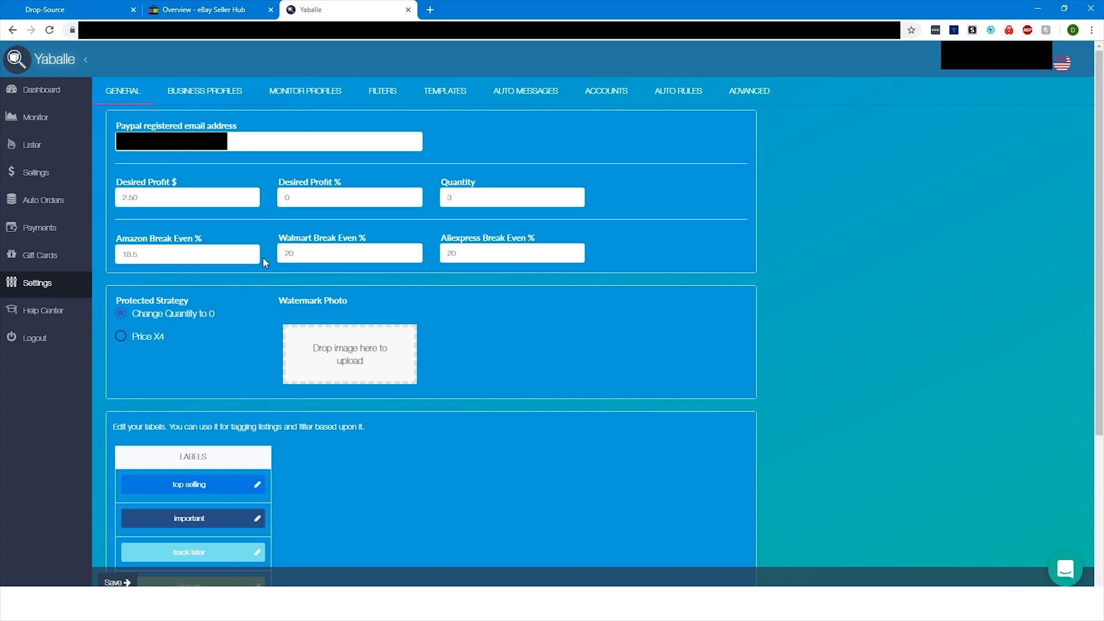
mouse_move(355, 239)
Check eBay Seller Hub's monthly selling limits and set Quantity to 1.
click(139, 197)
key(Tab)
key(Tab)
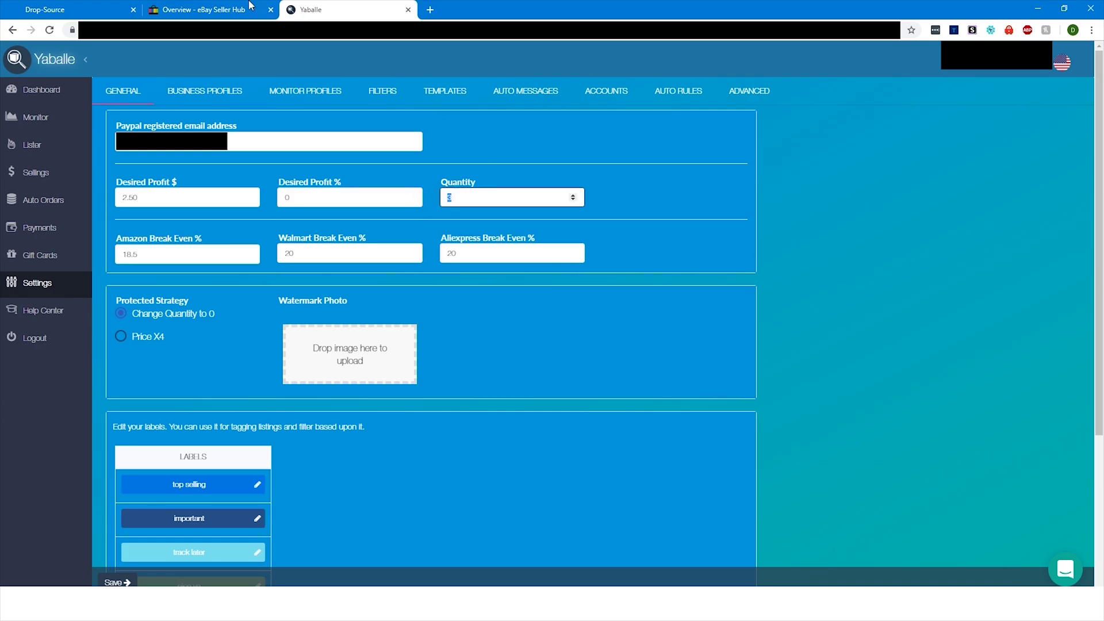
click(223, 6)
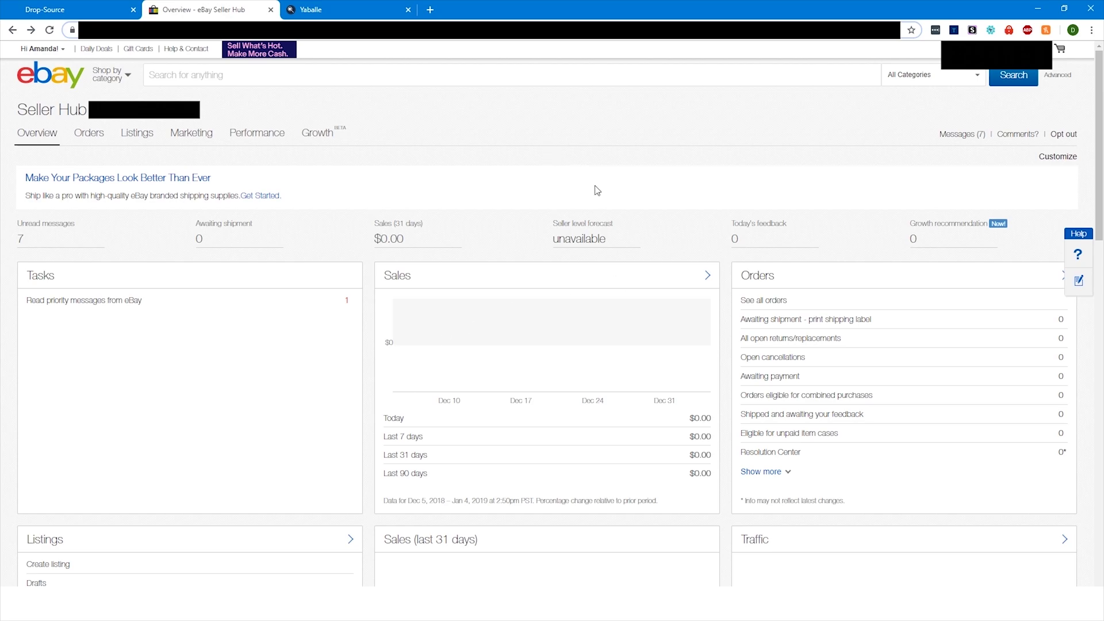
scroll(577, 173, down, 7)
scroll(850, 246, down, 12)
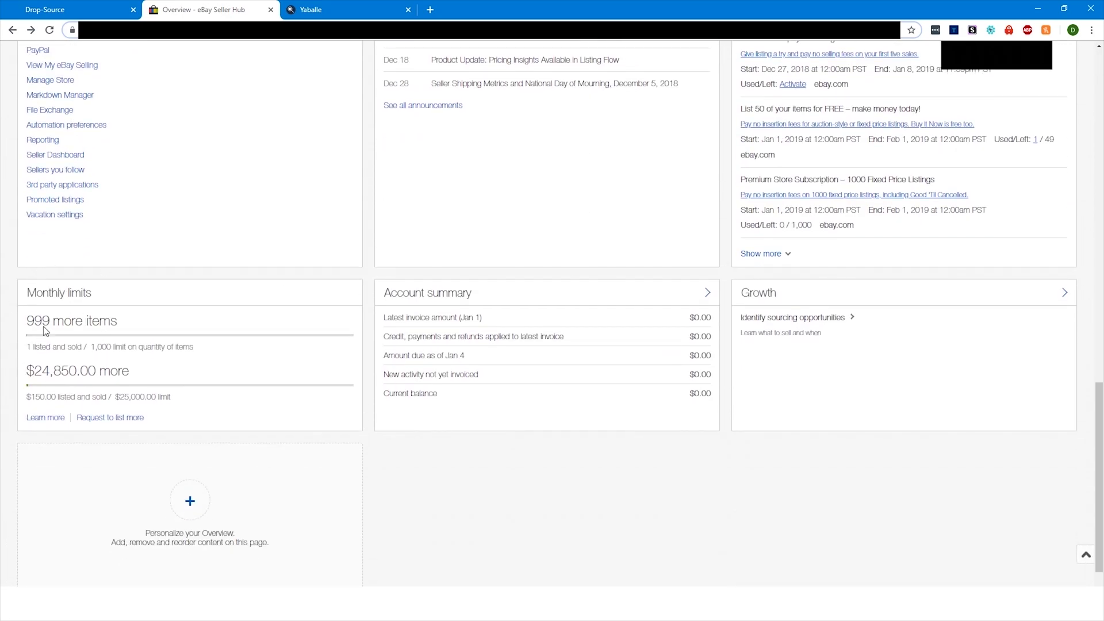
click(337, 9)
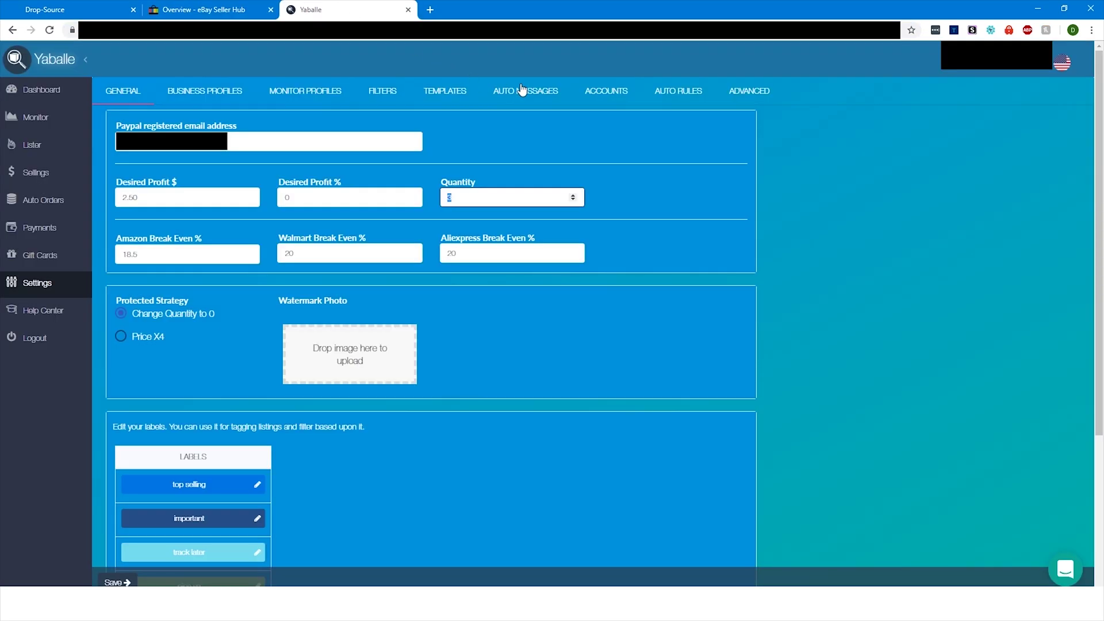
text(1)
mouse_move(477, 235)
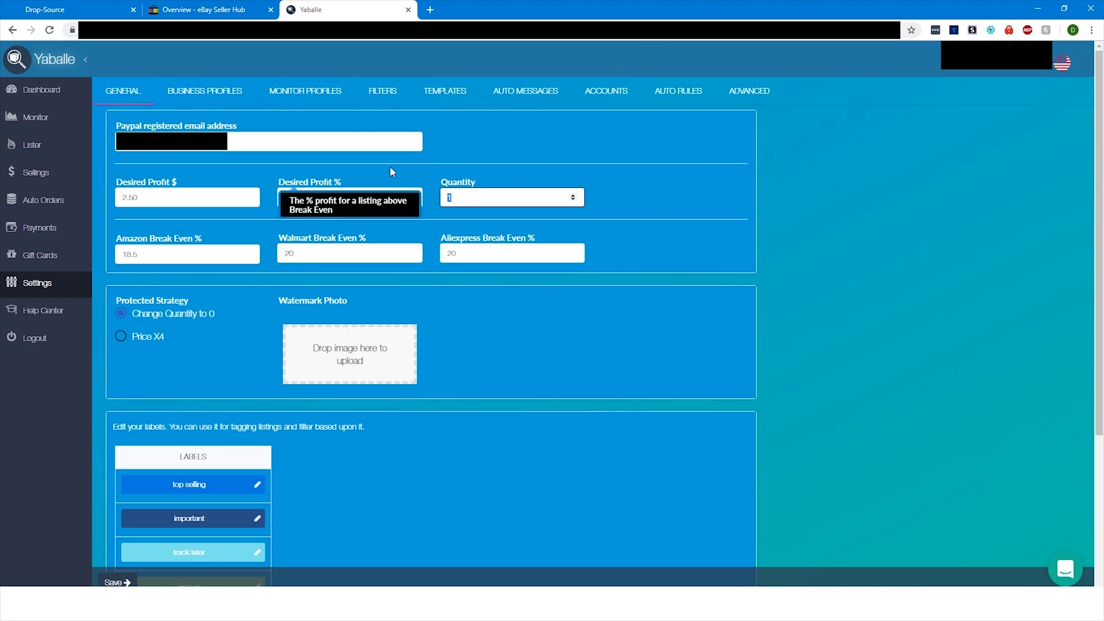
click(219, 10)
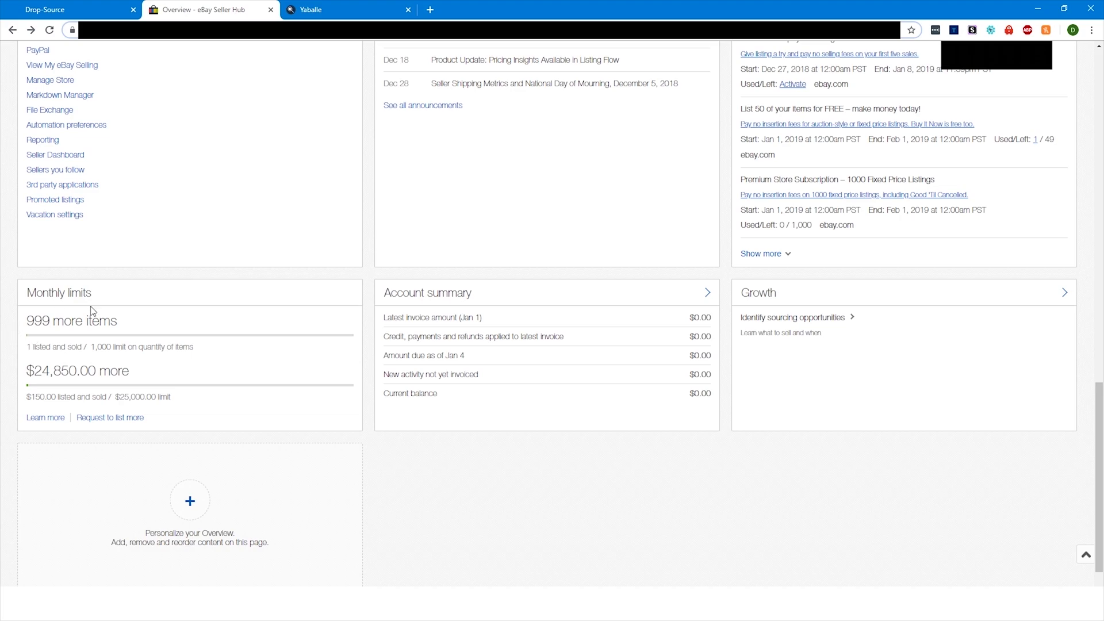
click(310, 10)
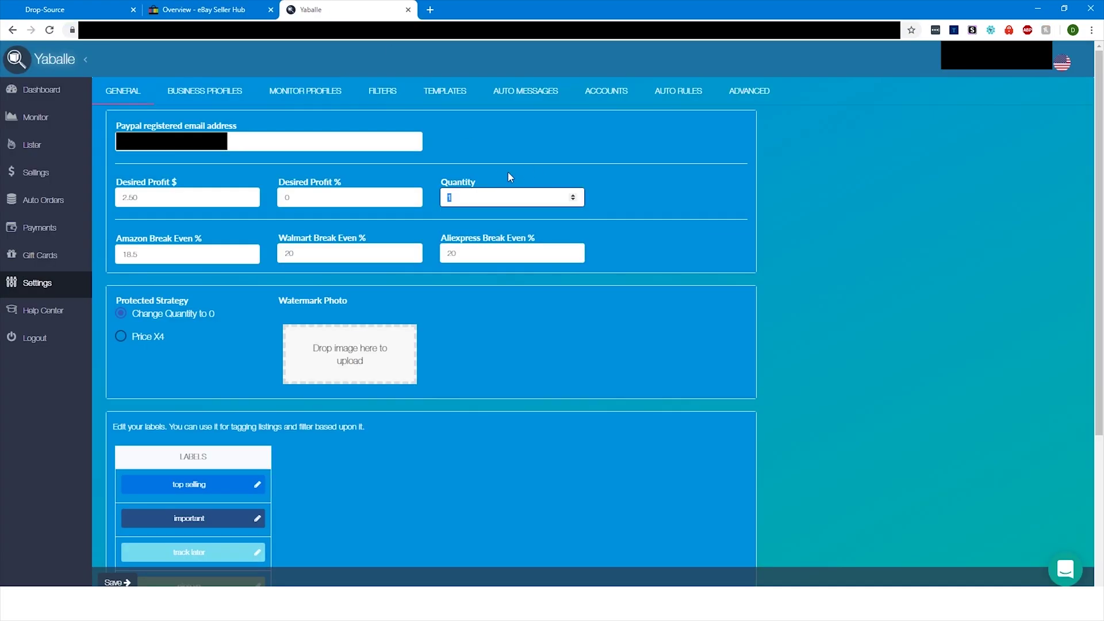
Review the General fields, then save the general settings and confirm the saved message.
click(547, 195)
click(702, 197)
click(230, 197)
click(478, 193)
click(494, 255)
click(491, 323)
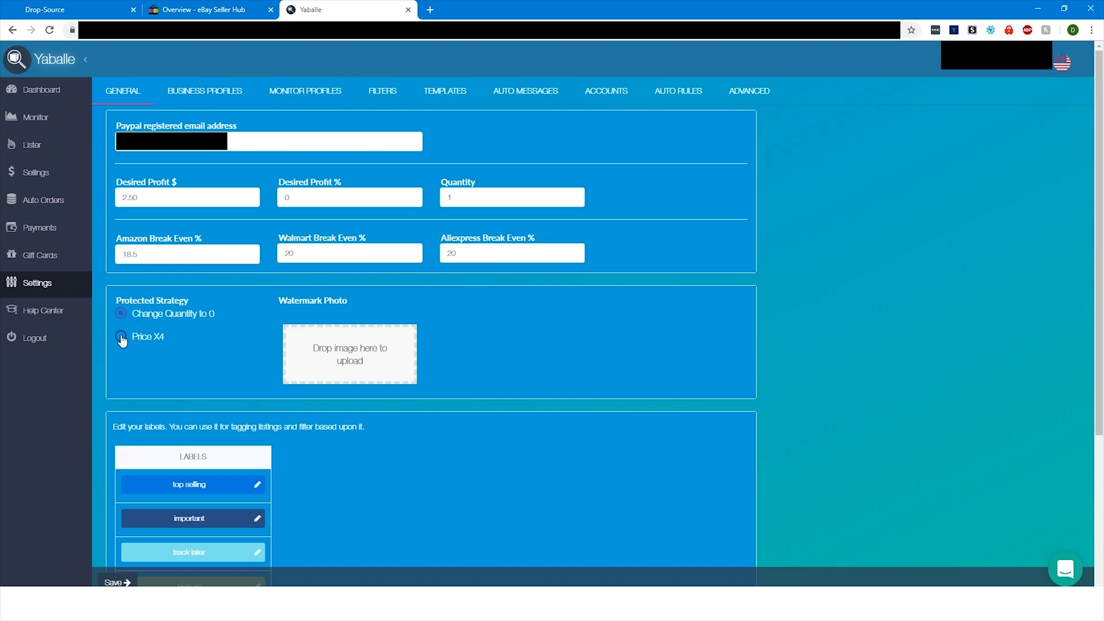
scroll(175, 322, down, 1)
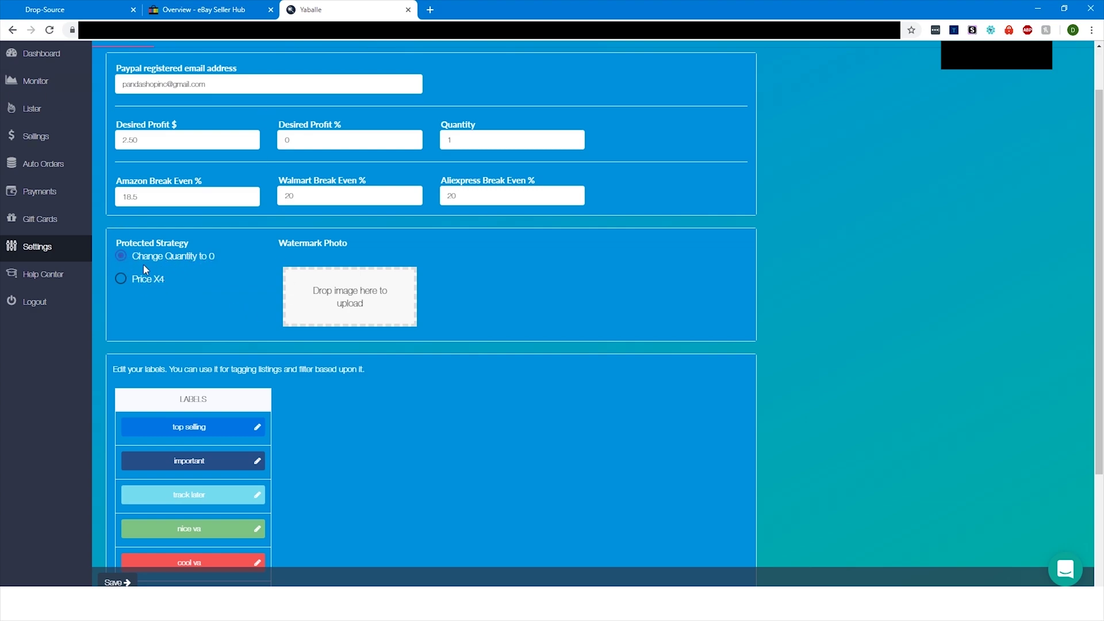
scroll(153, 268, down, 3)
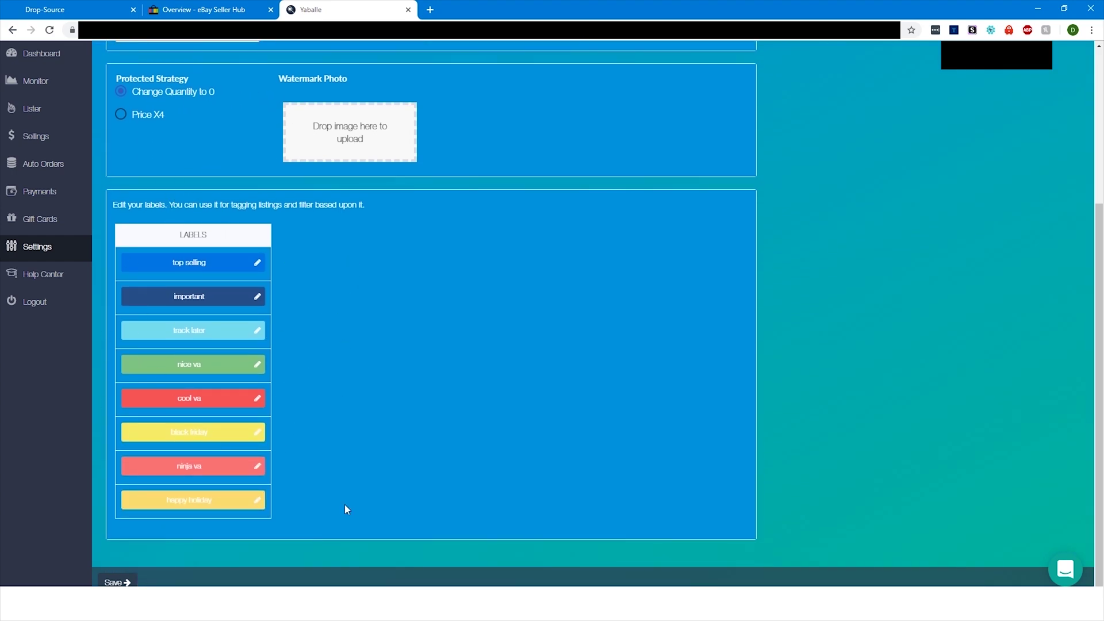
scroll(117, 161, up, 4)
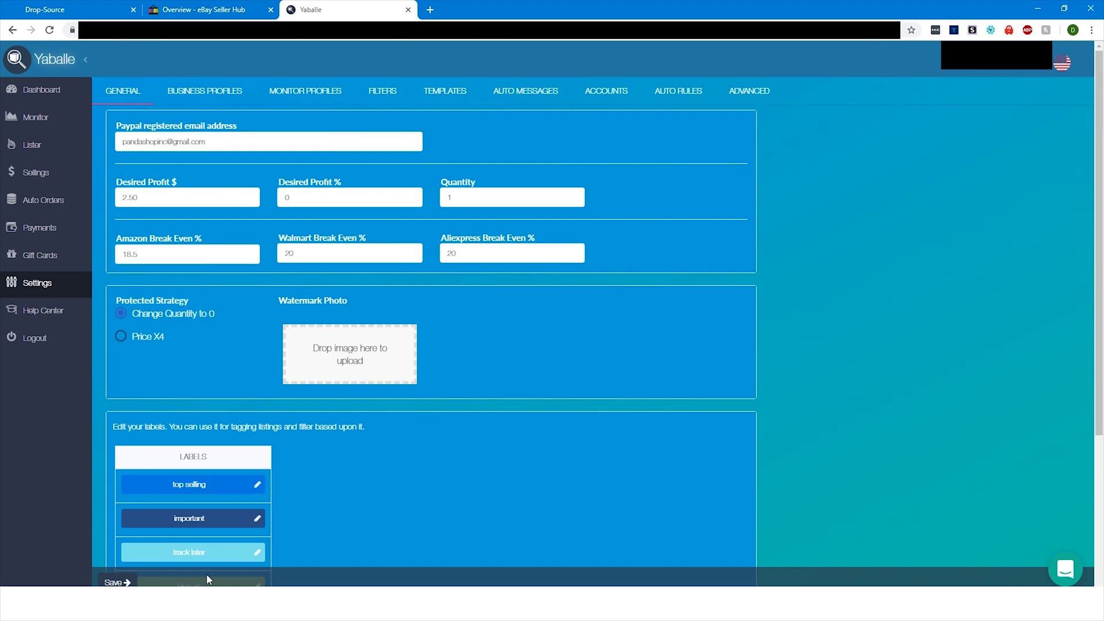
click(118, 582)
click(582, 353)
Pull eBay policies and save PayPal:Immediate pay, My Return Policy and FREE FAST SHIPPING! as defaults.
click(194, 96)
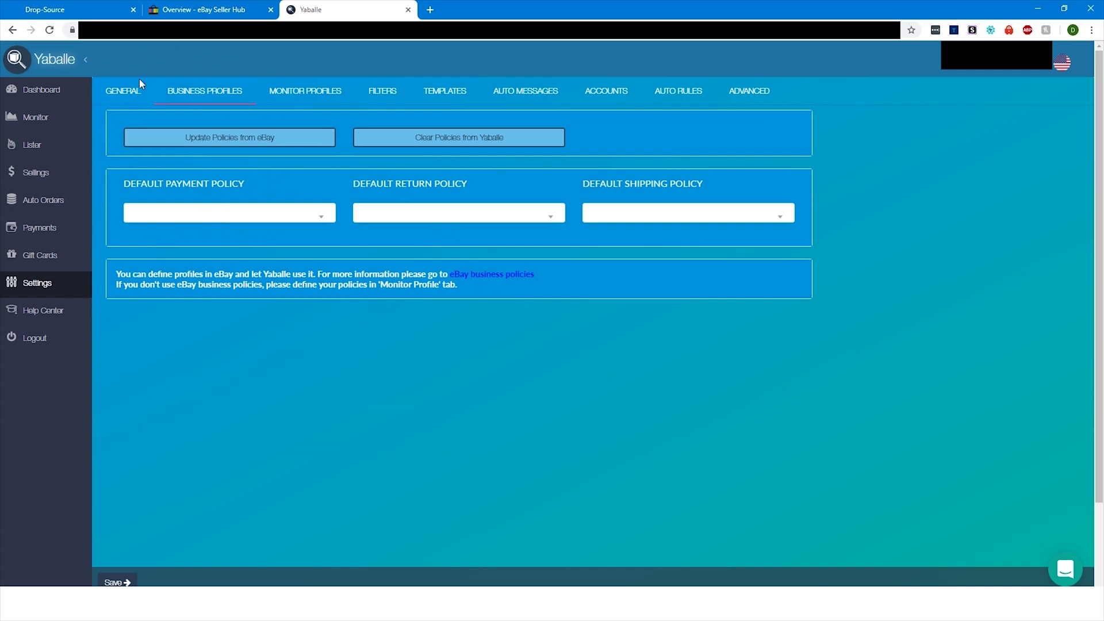
click(242, 147)
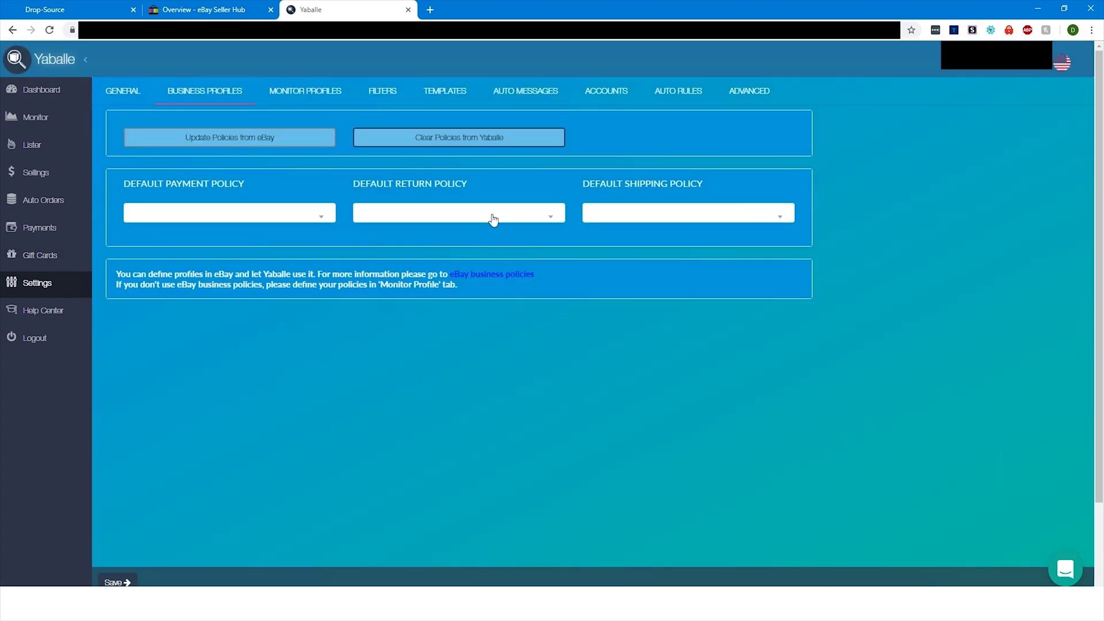
click(321, 219)
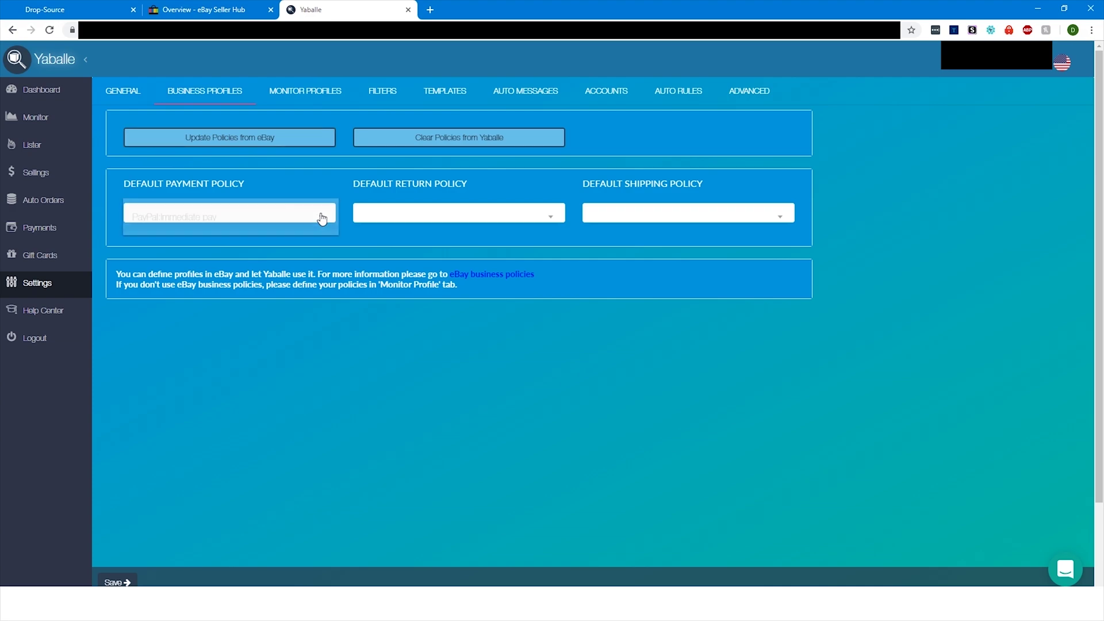
click(157, 222)
click(430, 215)
click(431, 219)
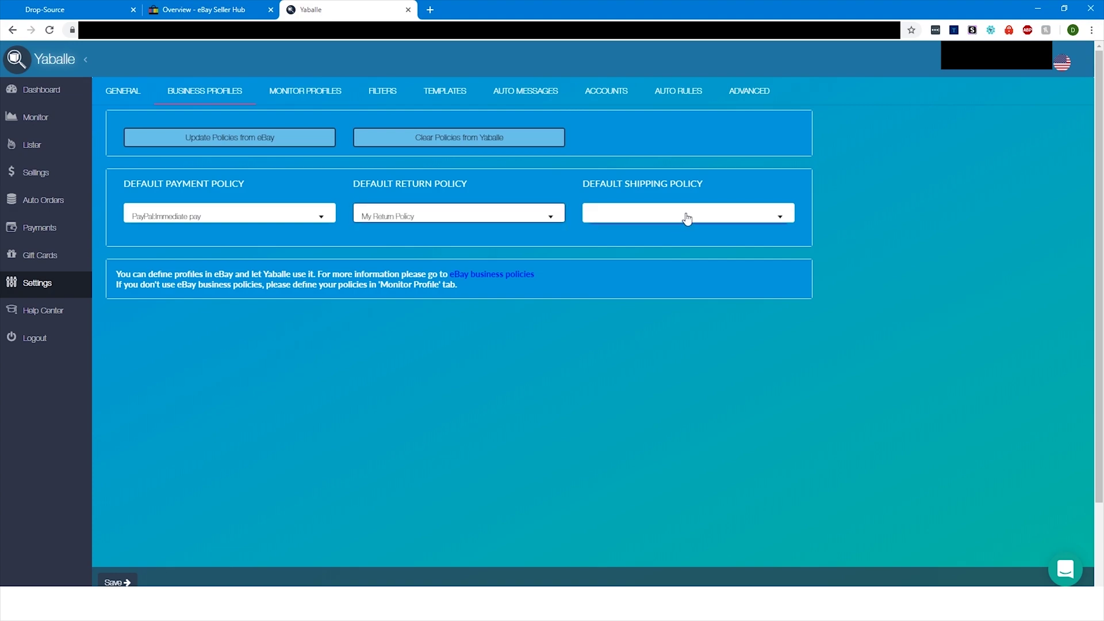
click(685, 217)
click(670, 226)
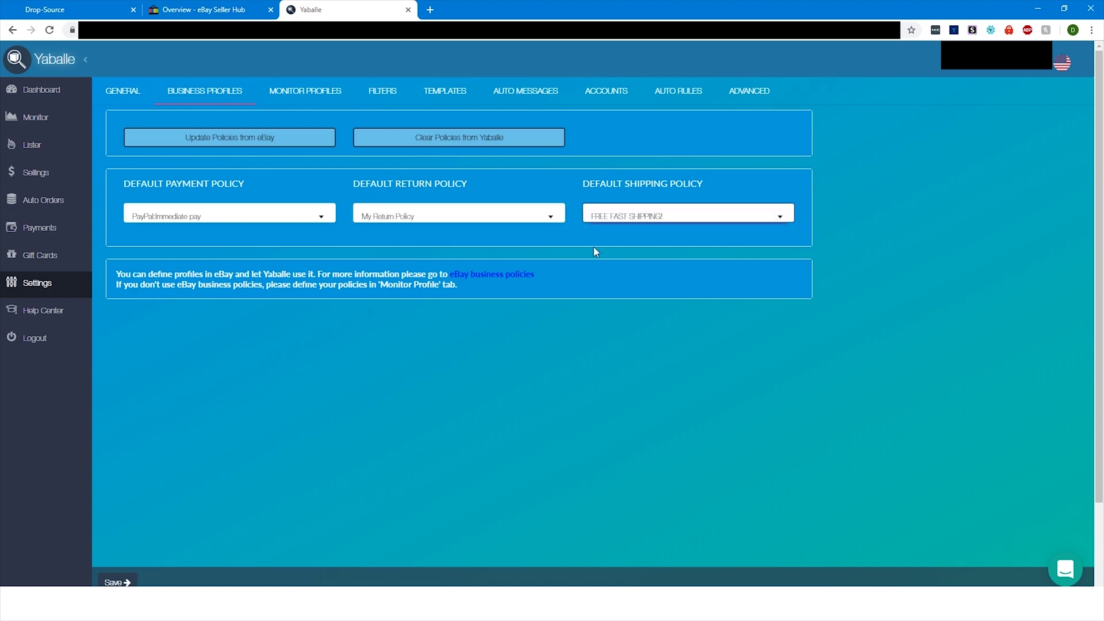
click(116, 582)
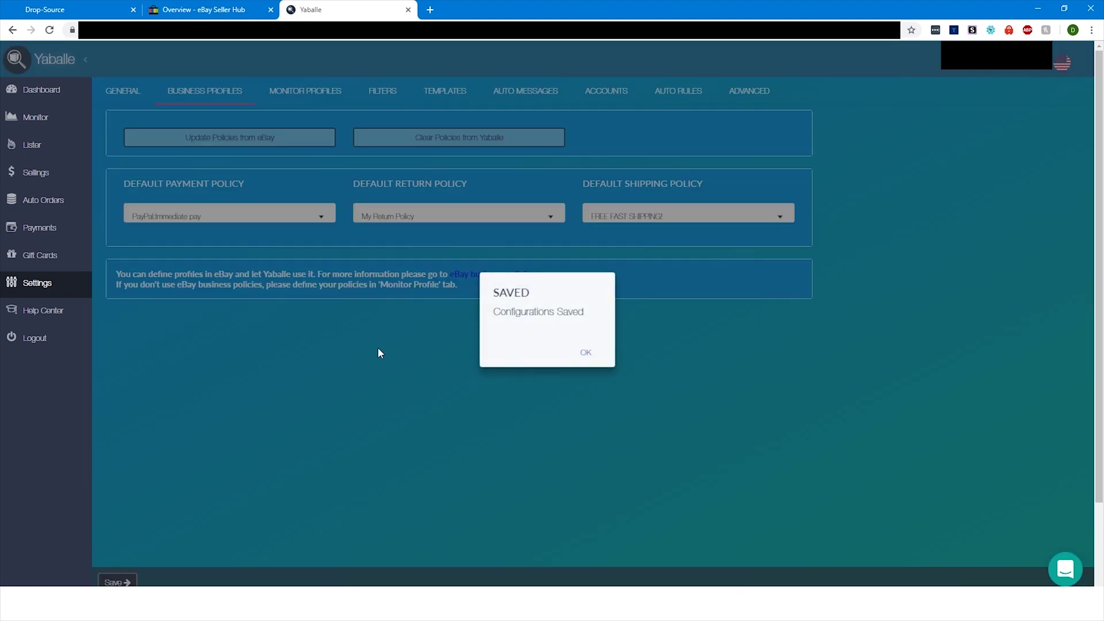
click(586, 352)
click(301, 91)
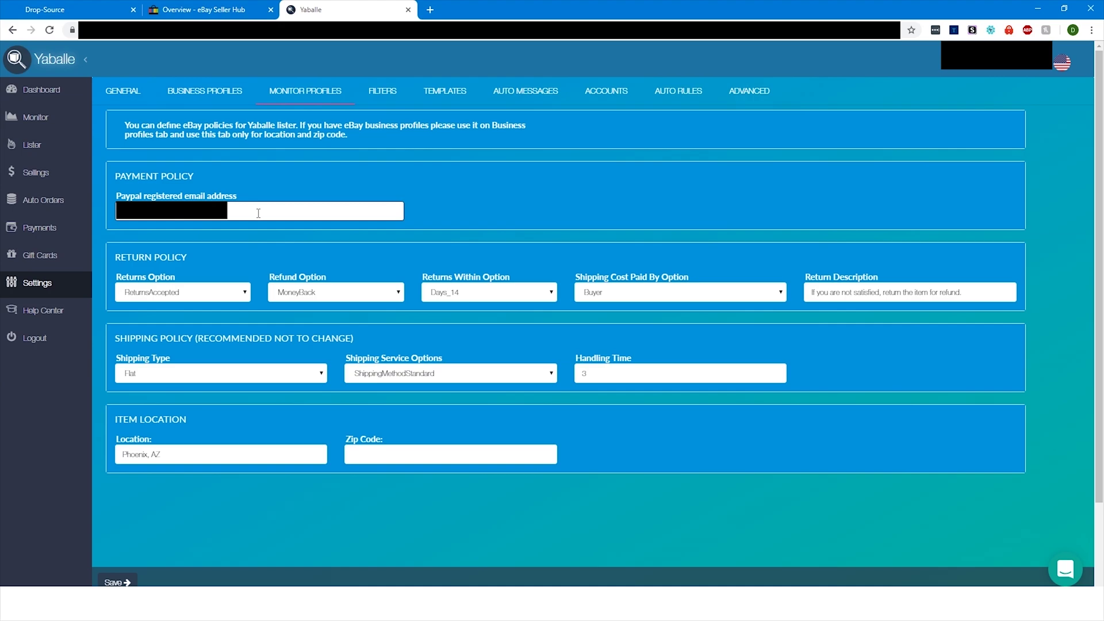
click(122, 582)
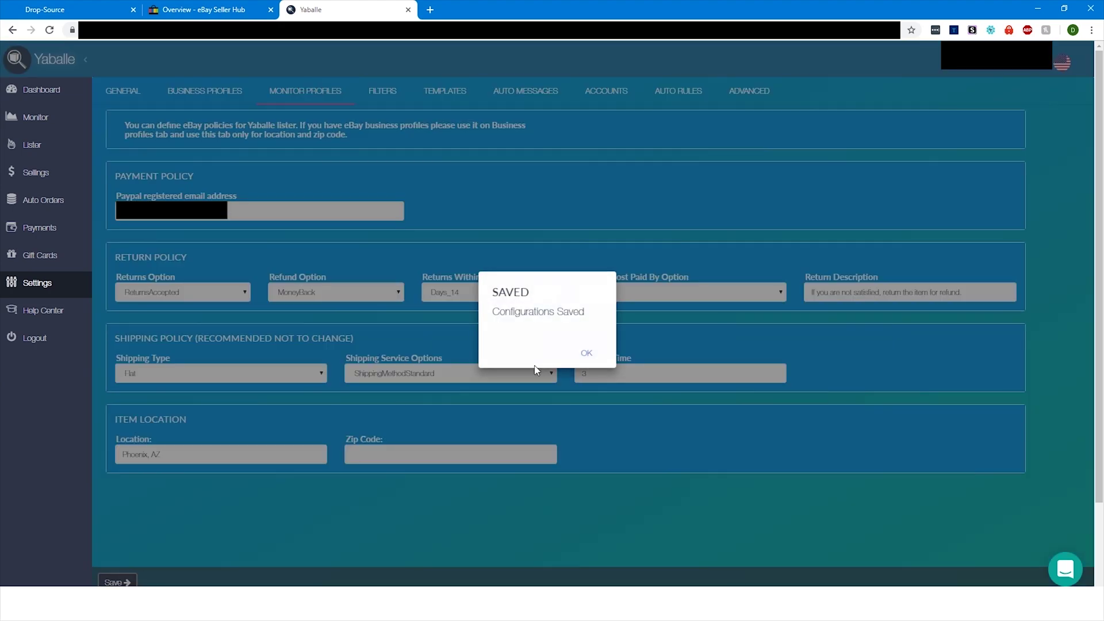
click(575, 352)
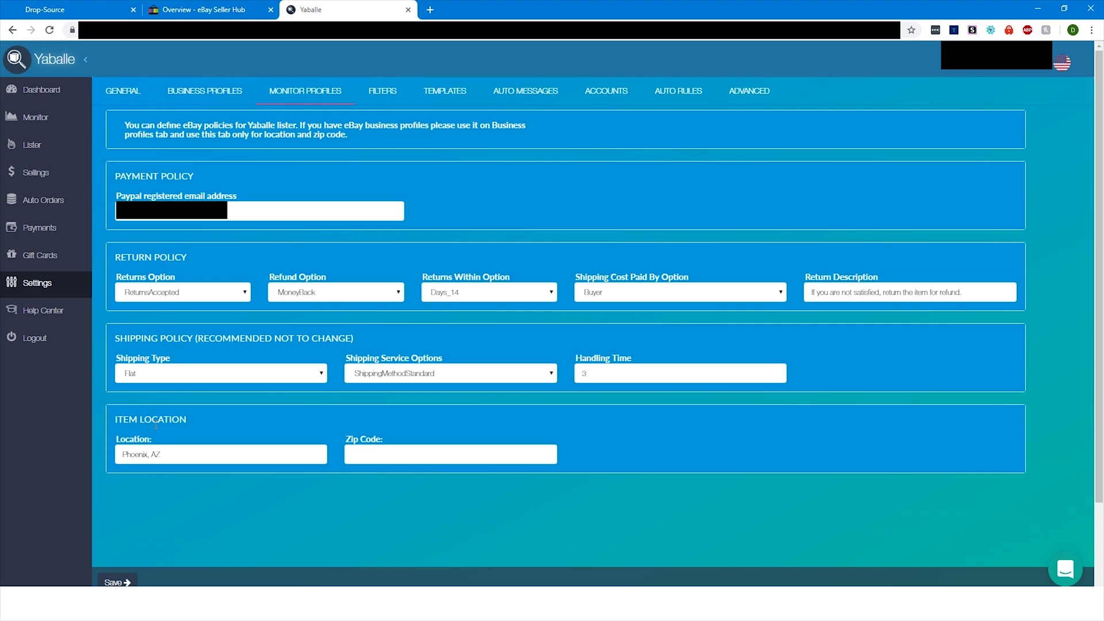
click(184, 454)
scroll(198, 440, down, 1)
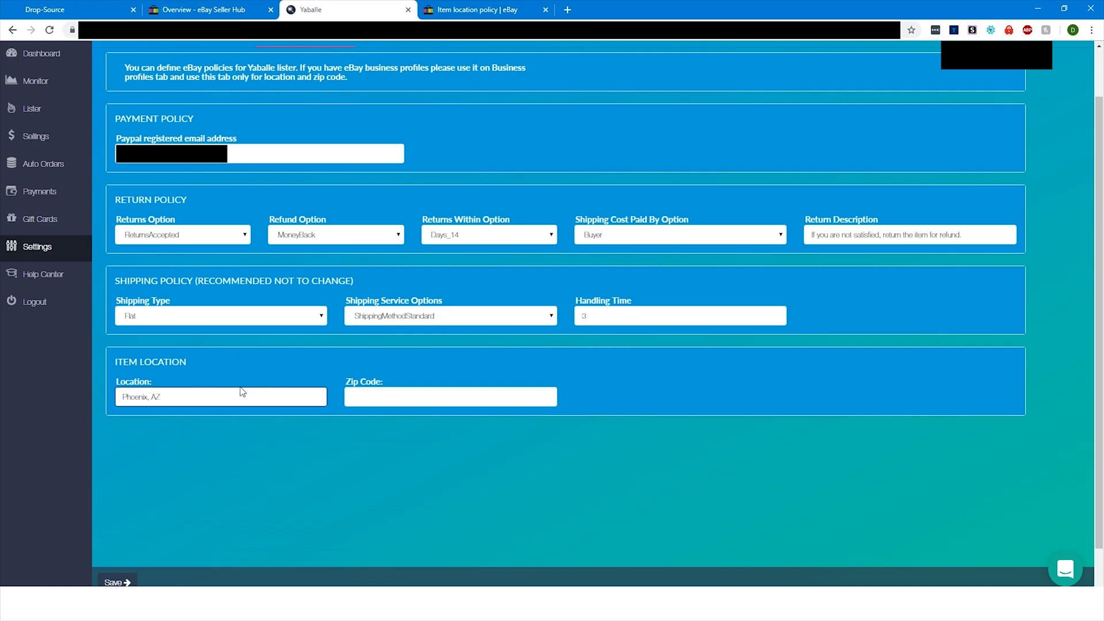
key(ctrl+a)
click(422, 398)
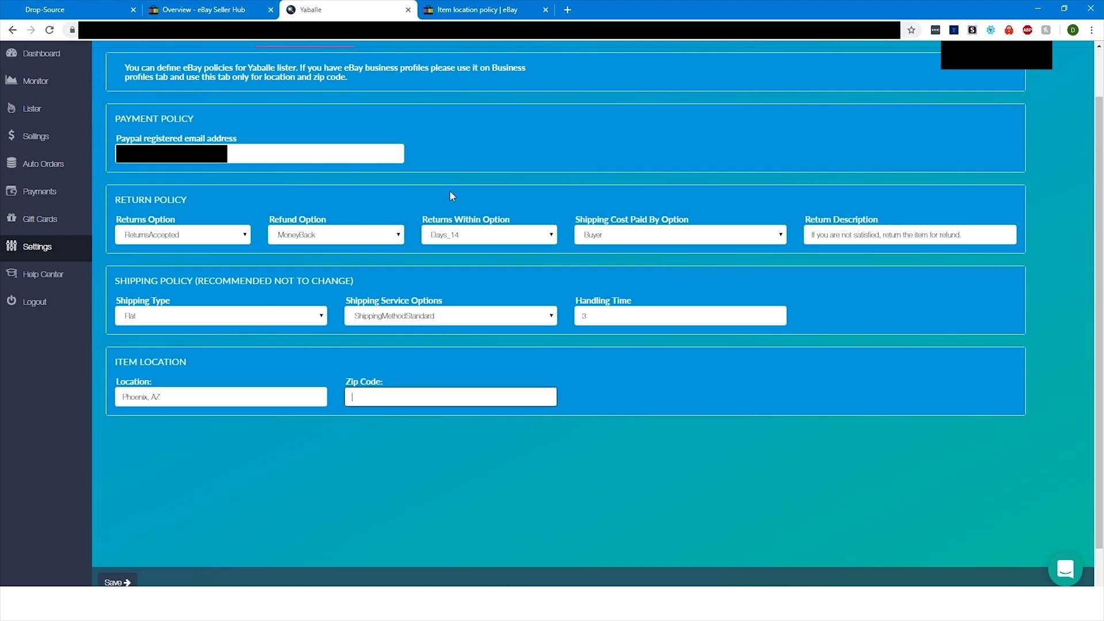
click(140, 400)
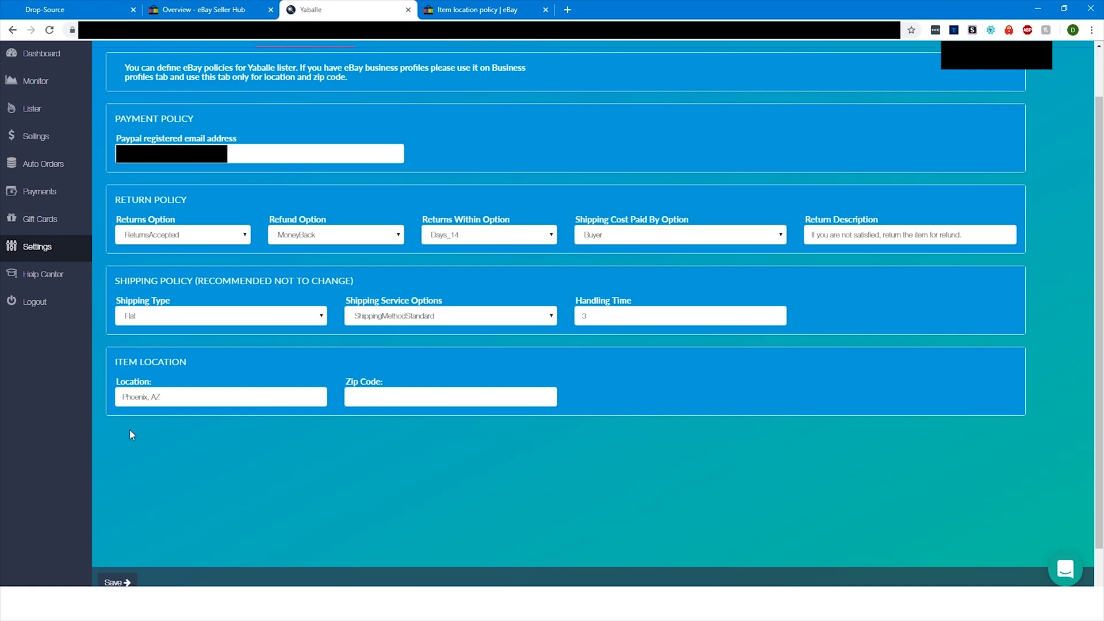
click(199, 402)
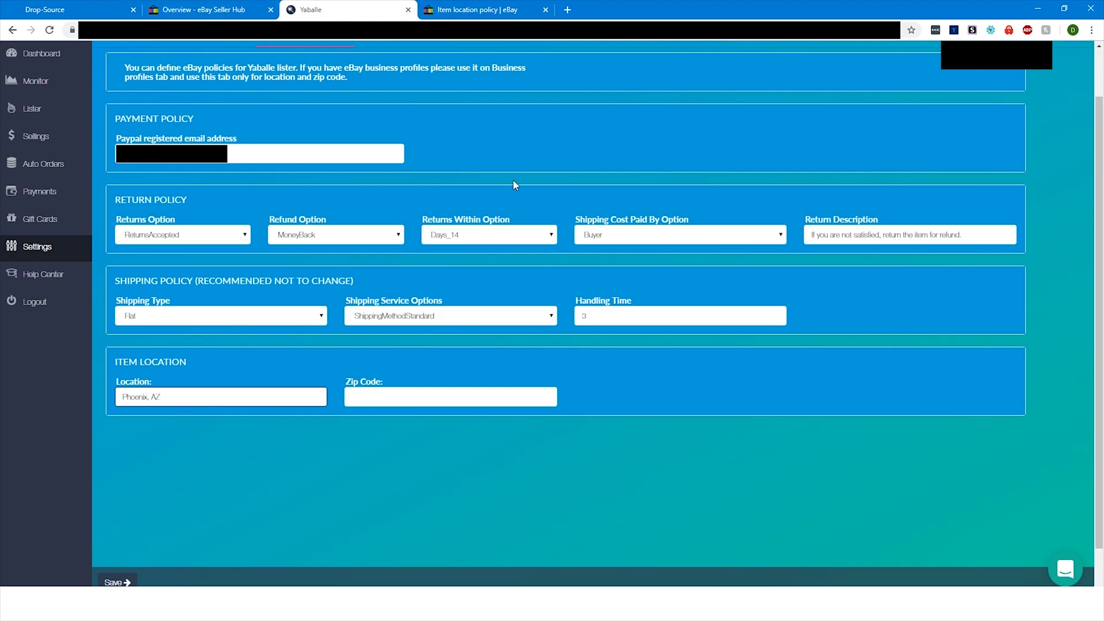
Expand eBay's full Item location policy and select 'multiple locations' in its guidelines.
click(483, 10)
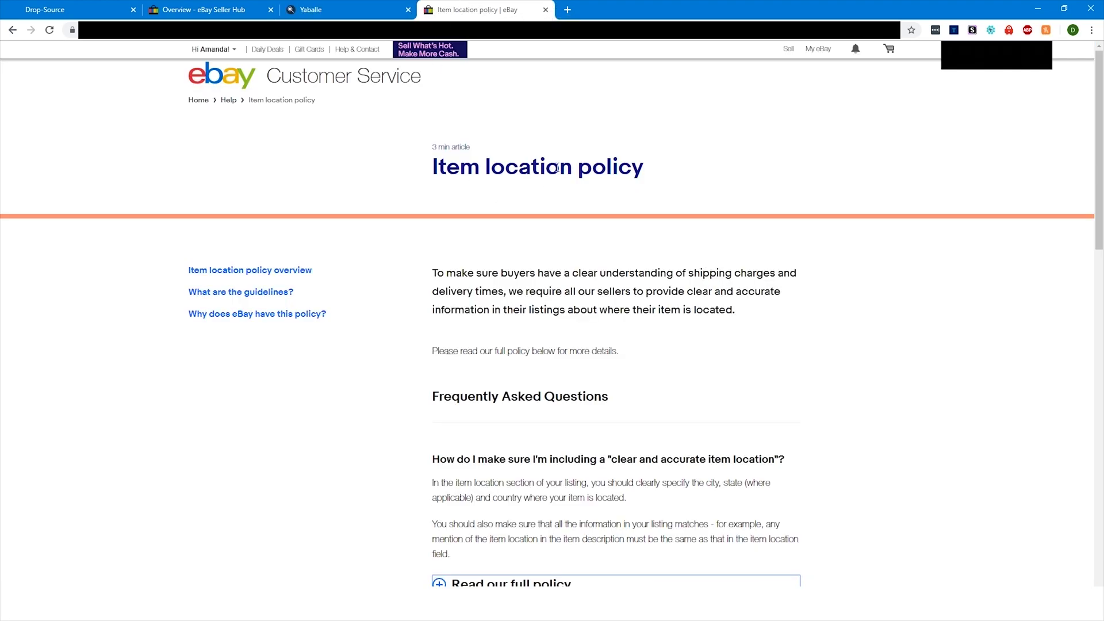
scroll(654, 374, down, 3)
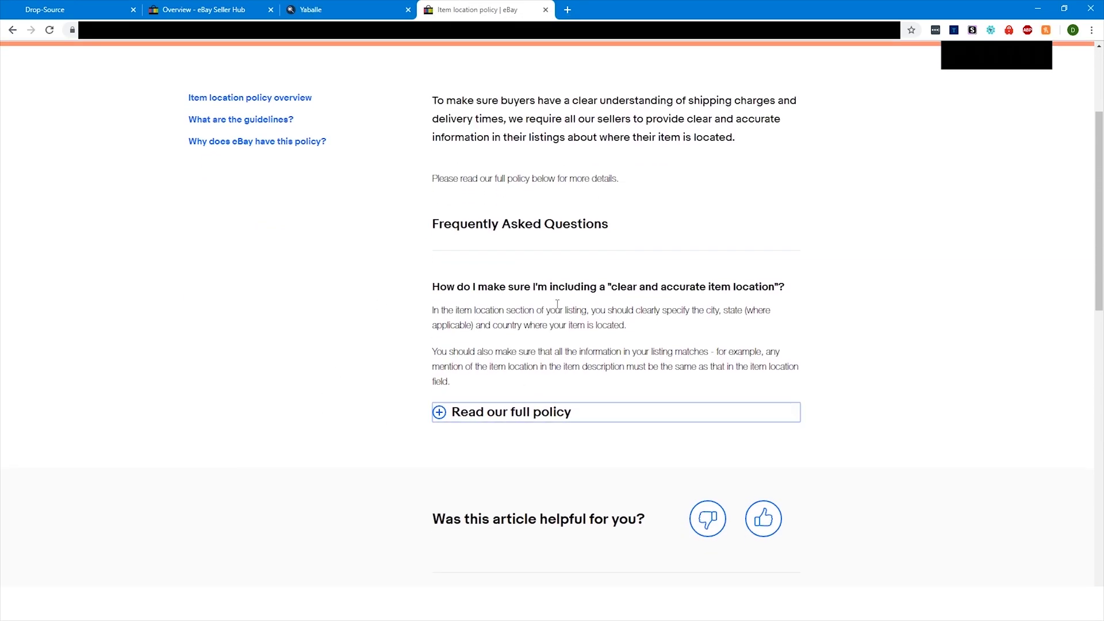
click(451, 414)
scroll(489, 322, down, 5)
scroll(468, 278, down, 2)
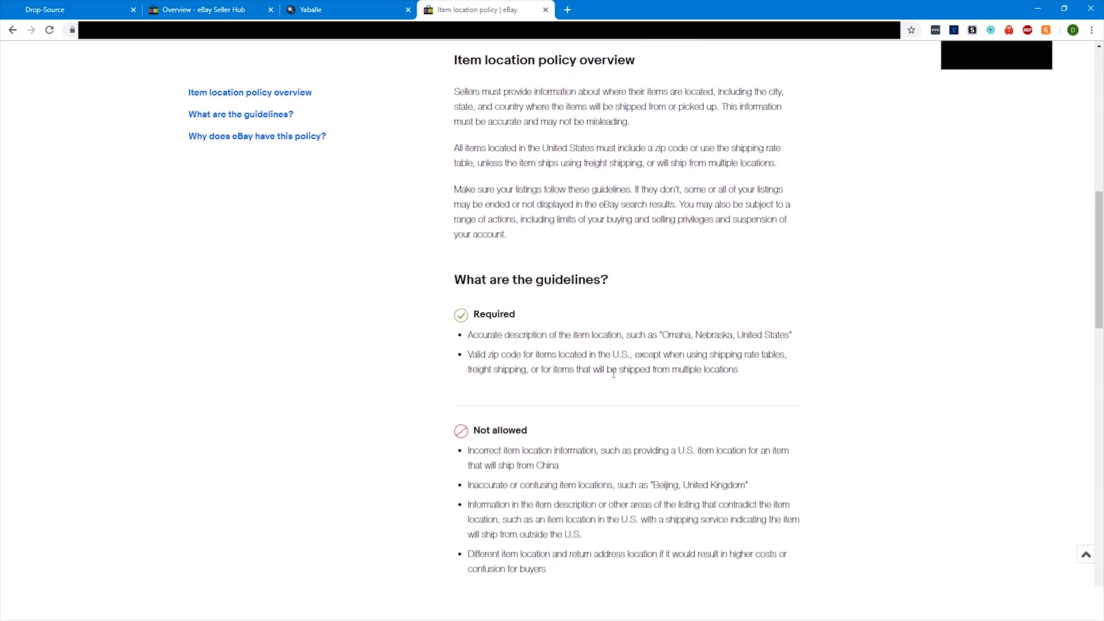
scroll(441, 370, down, 1)
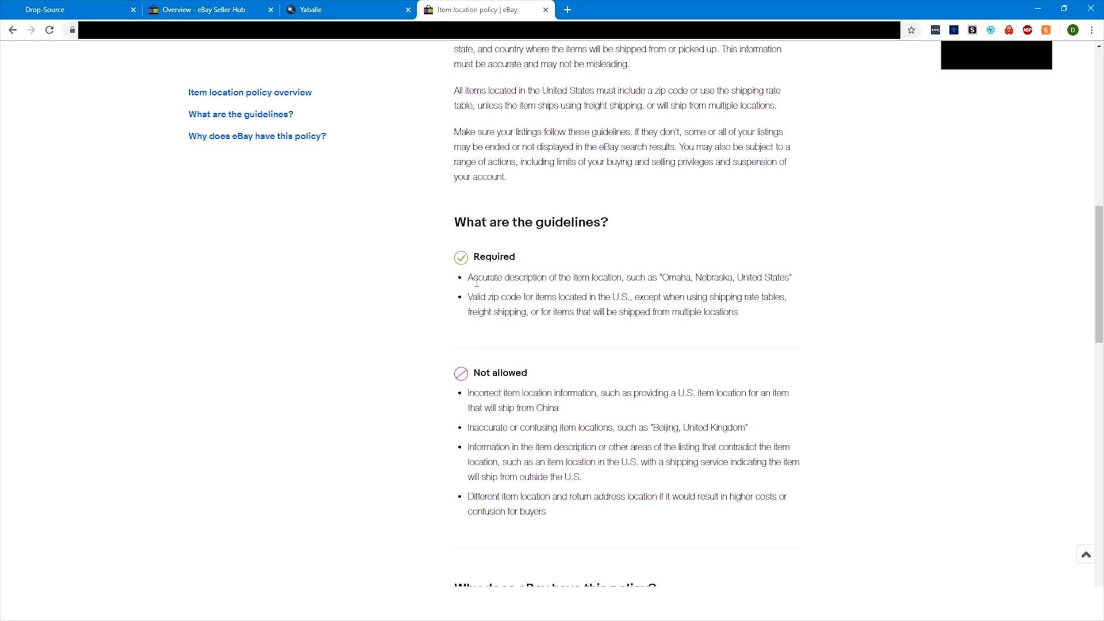
drag(469, 277, 489, 277)
drag(628, 271, 774, 277)
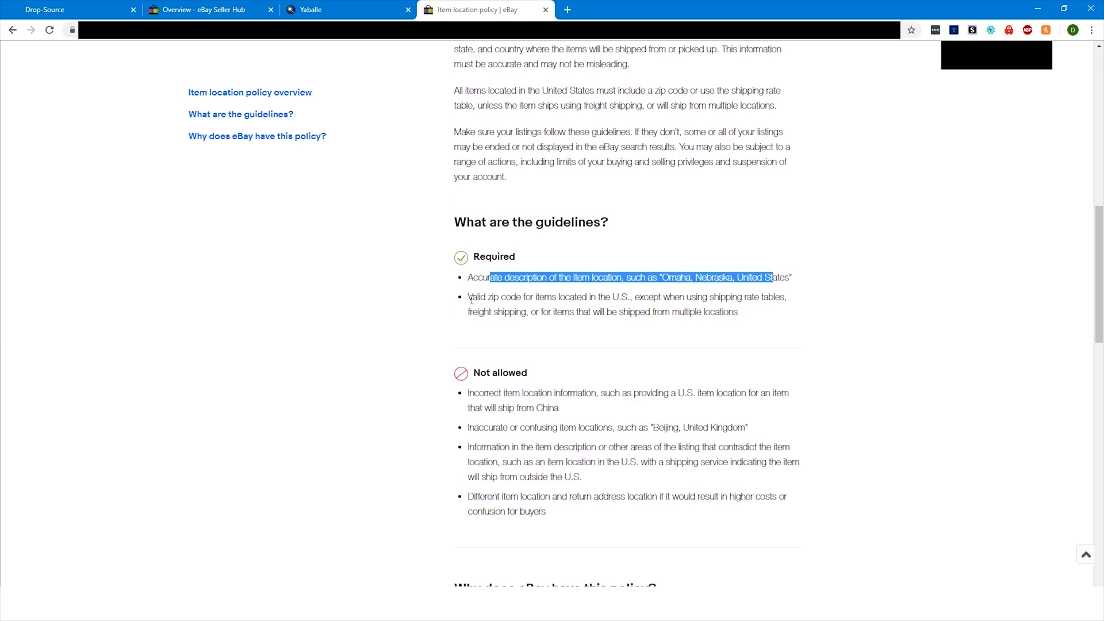
drag(471, 297, 742, 320)
click(594, 306)
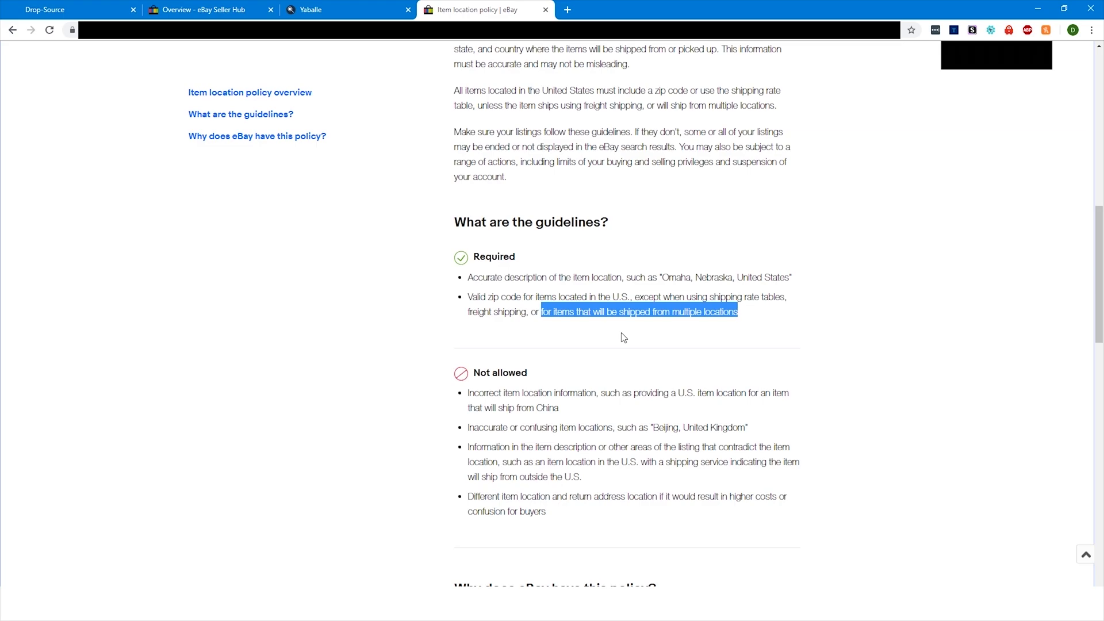
click(719, 341)
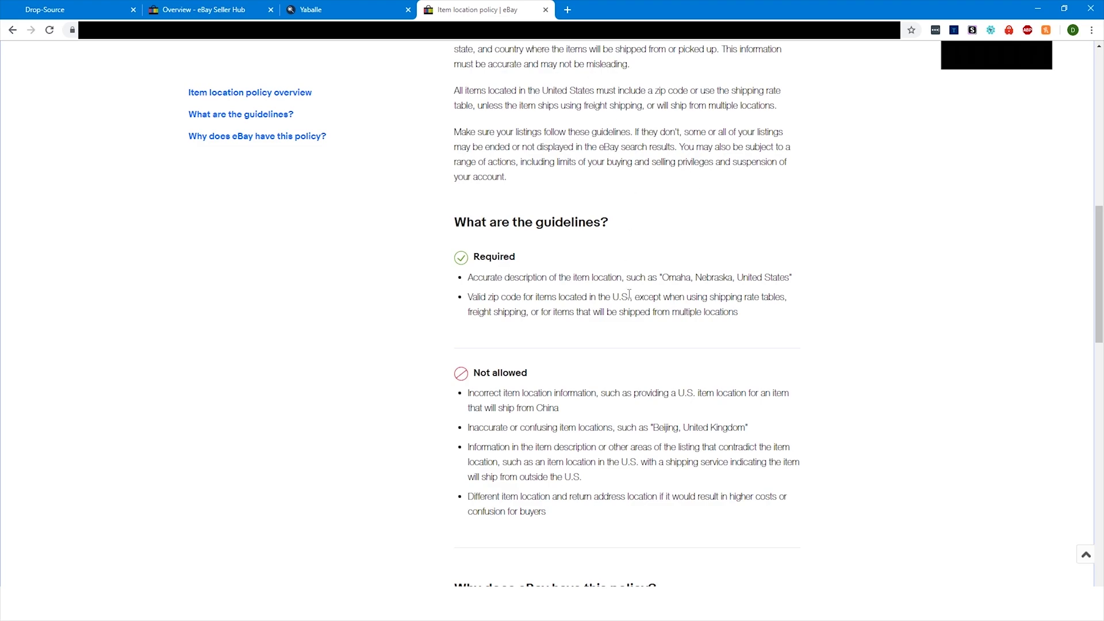
drag(674, 311, 742, 307)
key(ctrl+c)
Replace the item location Phoenix, AZ with 'Multiple Locations'.
click(315, 8)
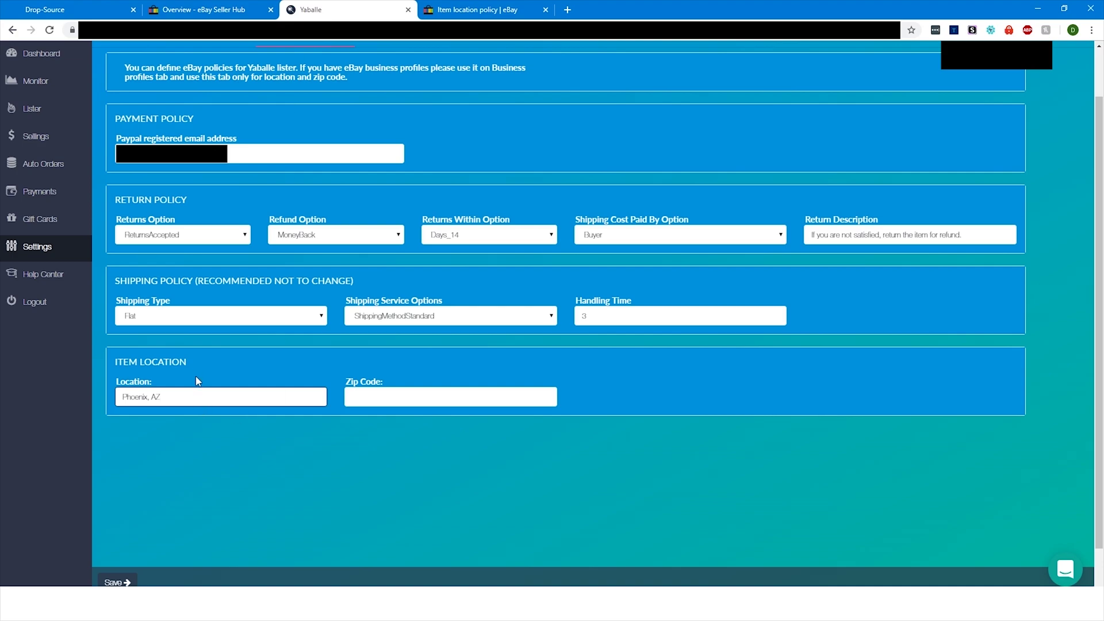
key(ctrl+a)
key(ctrl+v)
click(126, 397)
key(BackSpace)
text(M)
key(shift+End)
text(Locations)
click(391, 395)
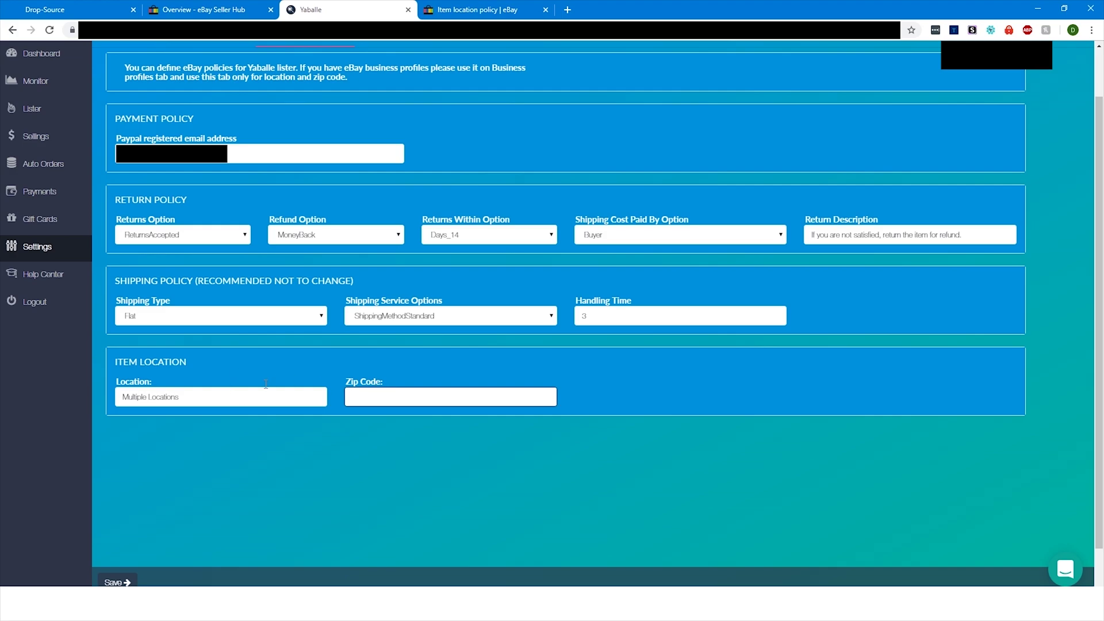
Recheck eBay's zip code requirement, then save the policy settings.
key(ctrl+Tab)
drag(472, 296, 741, 312)
click(717, 329)
click(326, 7)
click(117, 582)
click(581, 289)
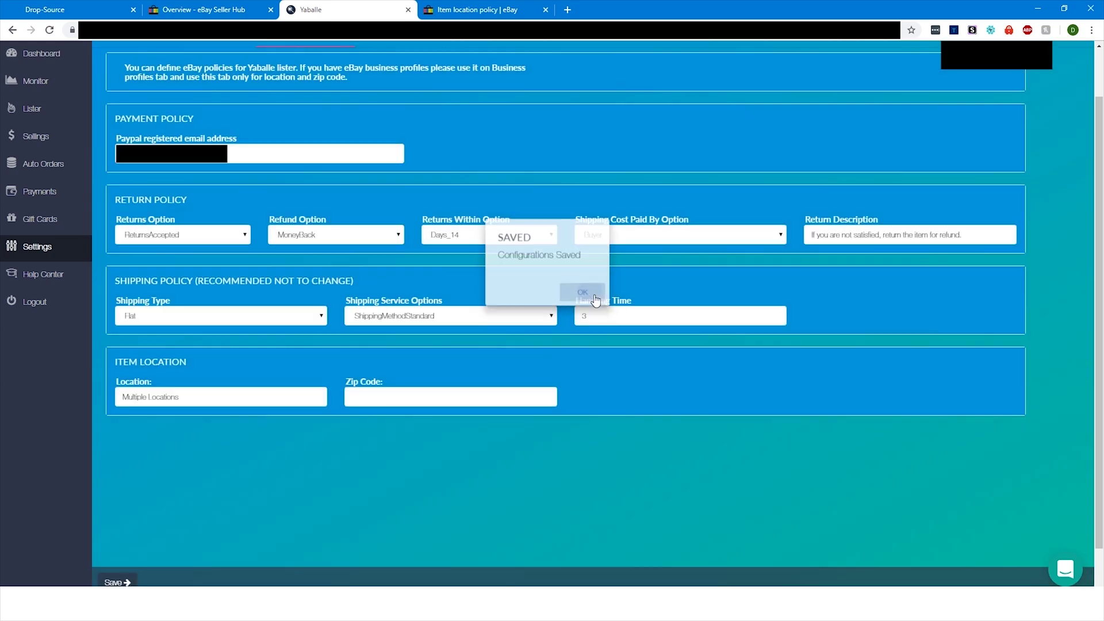
Verify the location reads Multiple Locations and save the policy settings again.
scroll(315, 474, up, 2)
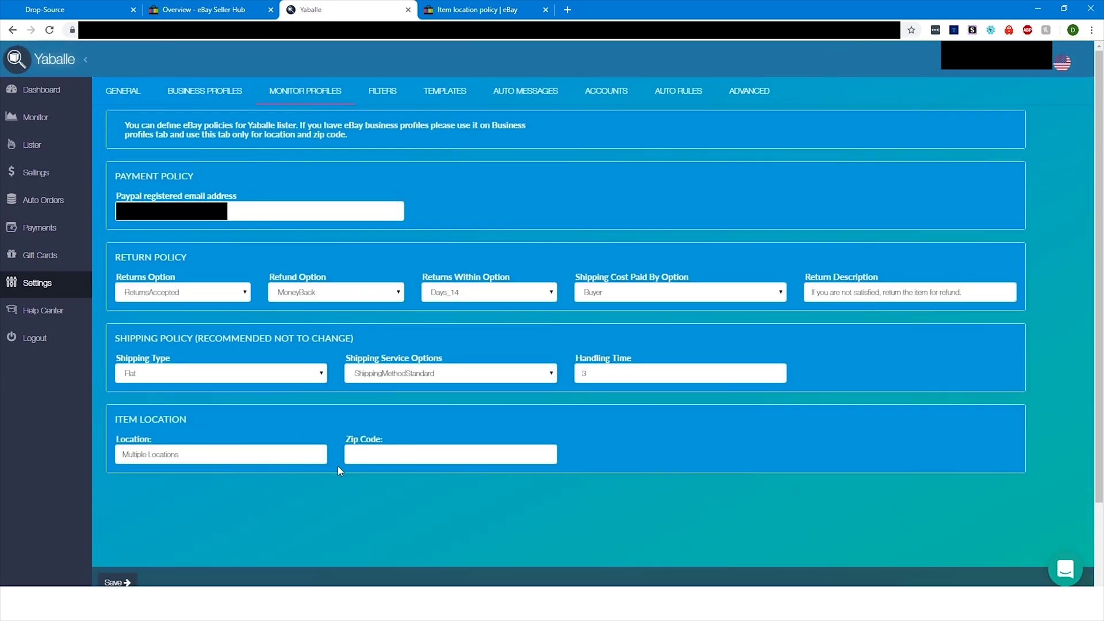
triple_click(206, 448)
click(139, 452)
double_click(140, 452)
click(124, 455)
drag(122, 454, 179, 454)
click(179, 454)
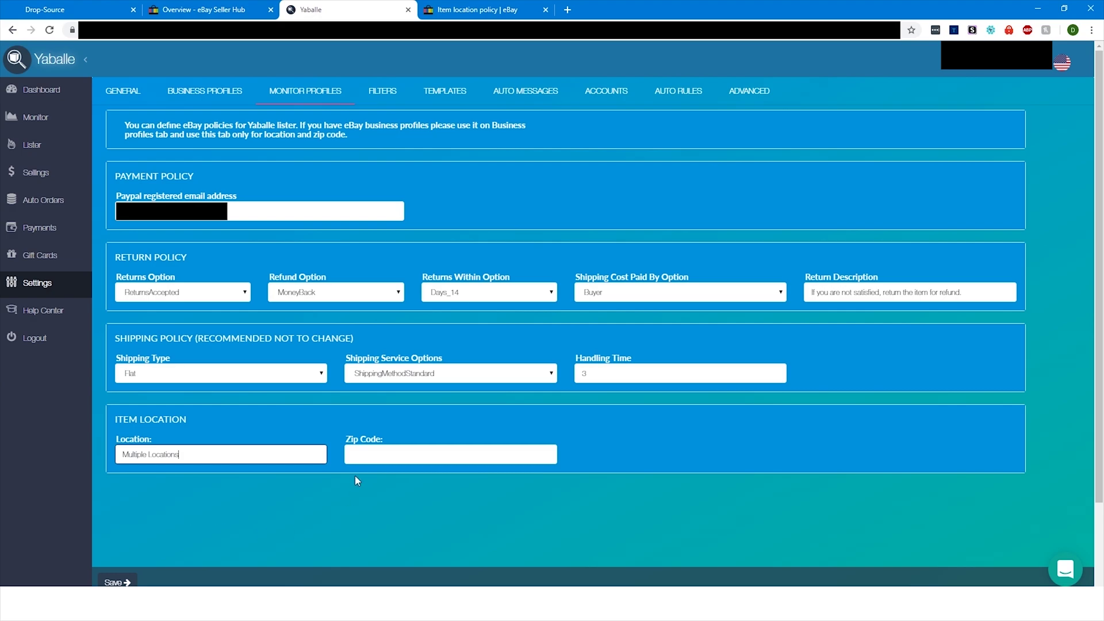
click(133, 579)
click(584, 354)
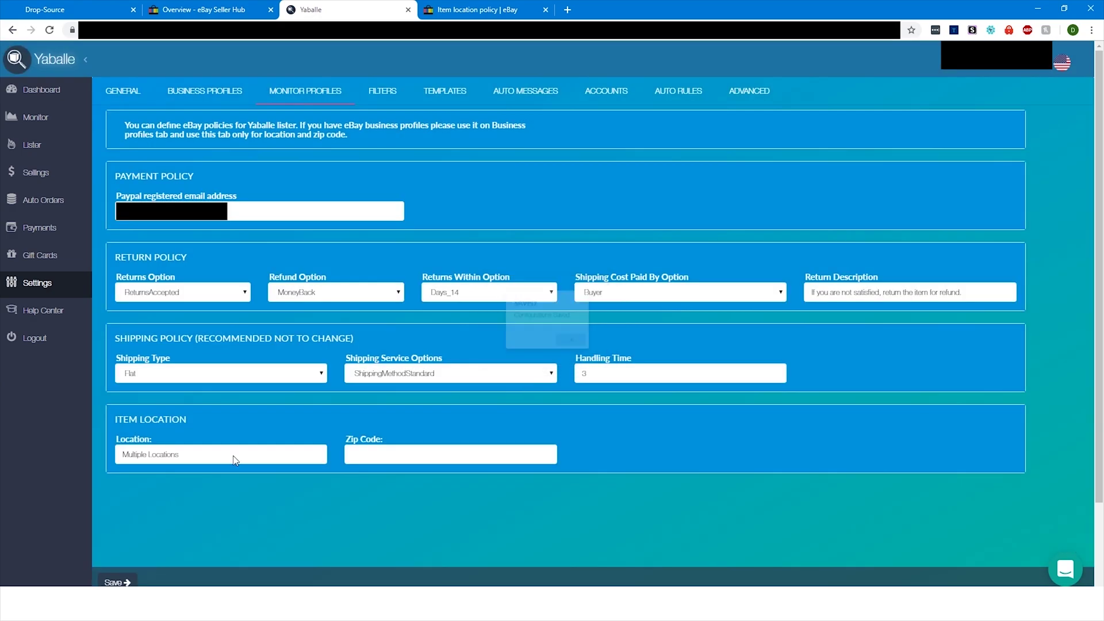
Tick Allow Add-On Items in the Amazon filter panel and save the Filters settings.
click(383, 104)
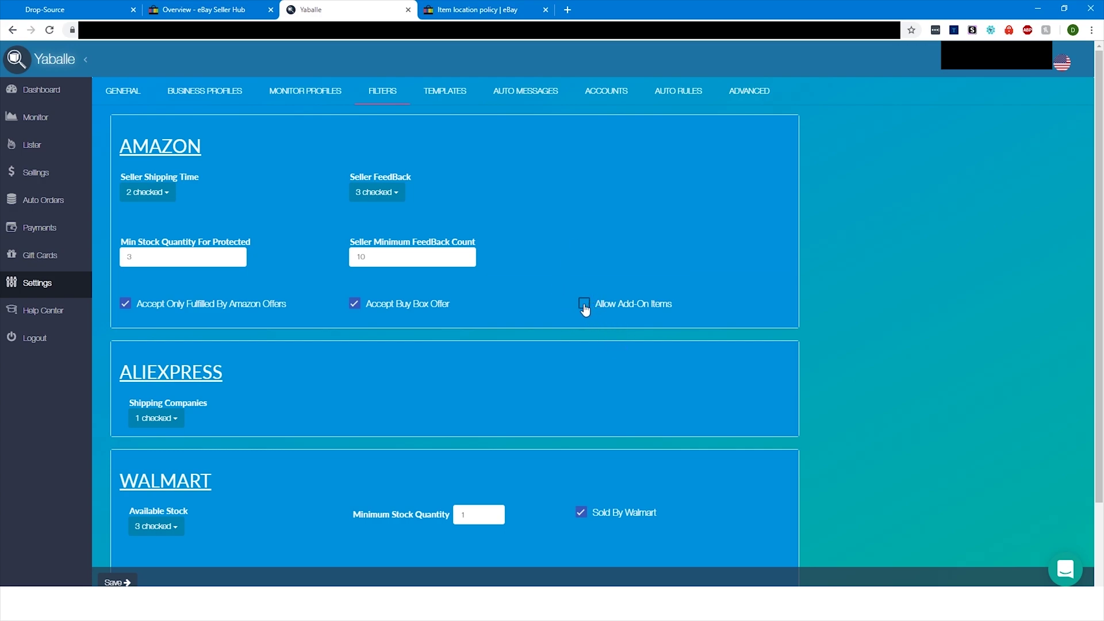
click(585, 305)
click(594, 310)
click(587, 308)
click(122, 579)
click(585, 353)
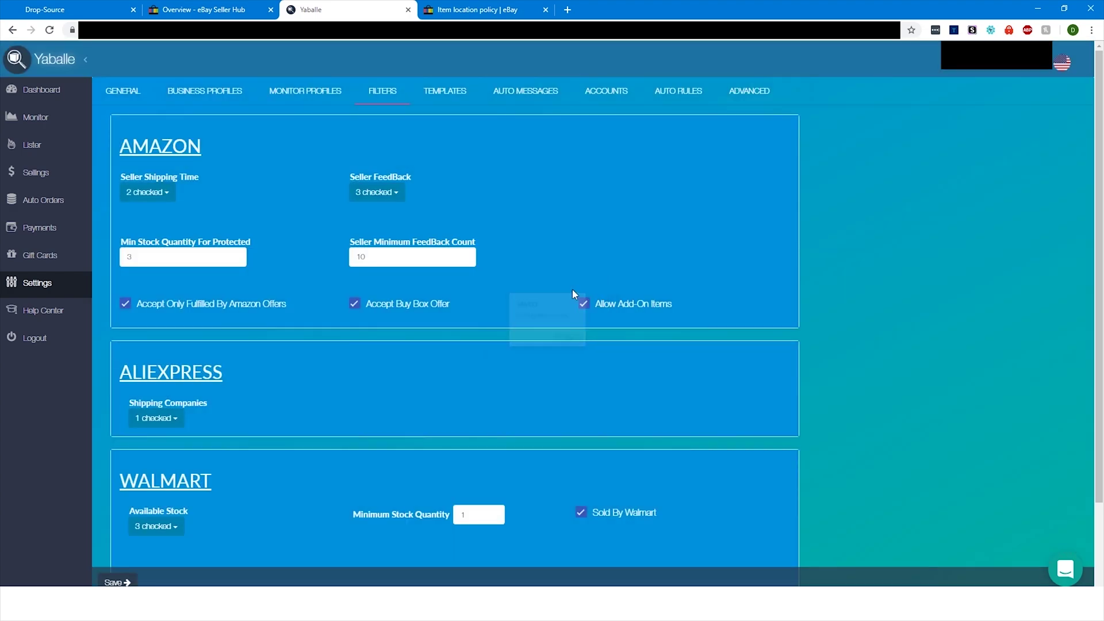
Open the Templates editor and select the item_description placeholder.
click(441, 96)
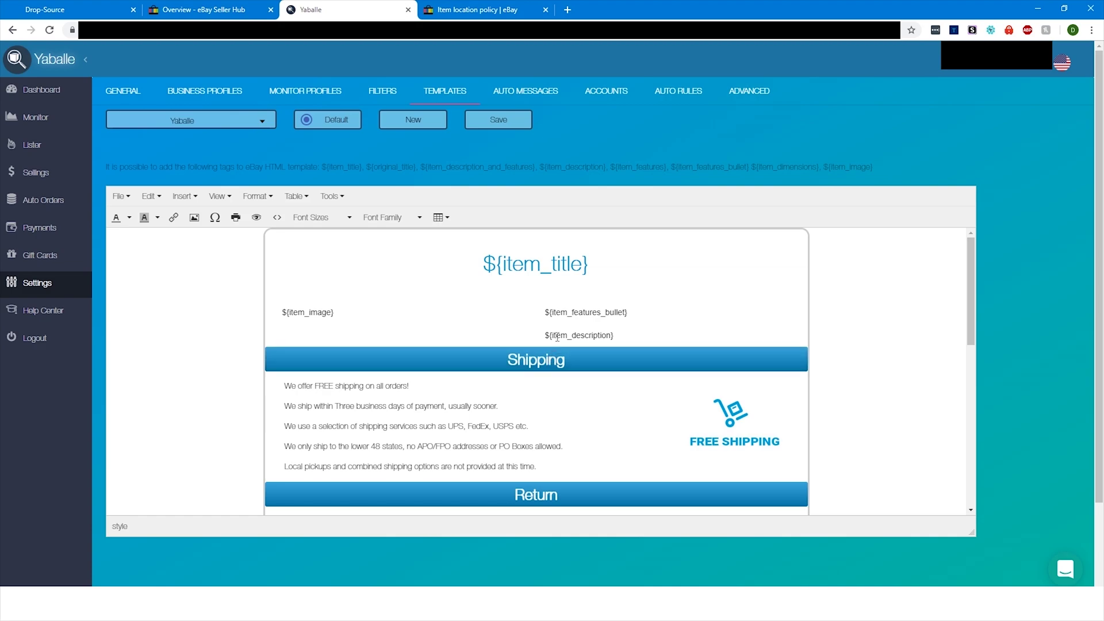
double_click(593, 336)
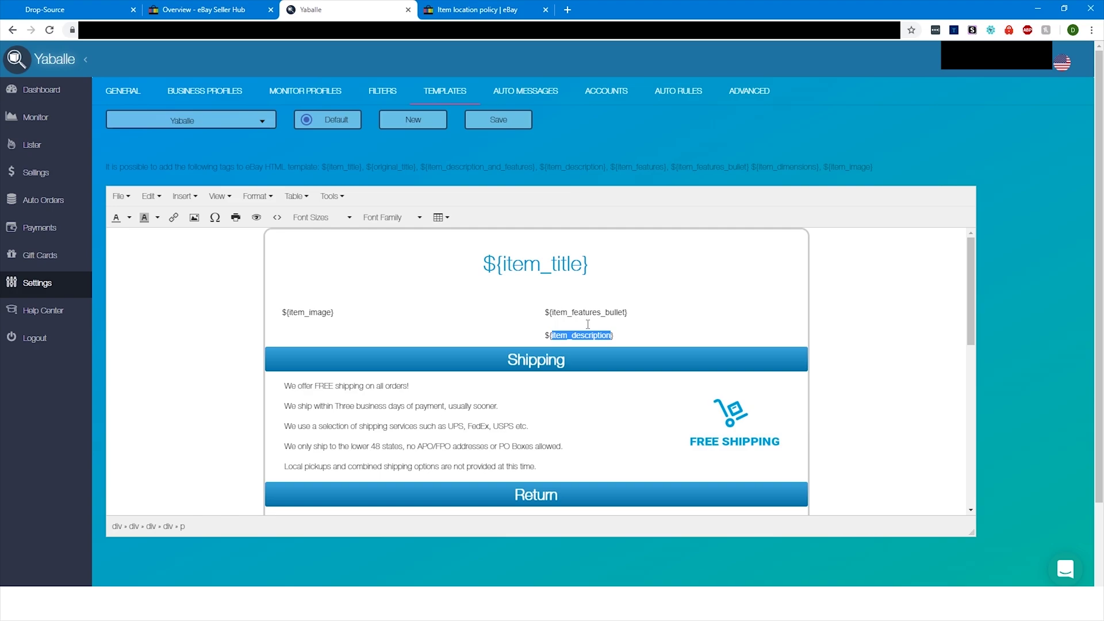
click(601, 326)
drag(555, 341, 612, 339)
click(625, 330)
Select the ${item_description} line along with the image and description cells.
triple_click(595, 337)
click(631, 331)
drag(544, 335, 613, 336)
key(Right)
drag(545, 330, 610, 335)
key(Right)
triple_click(539, 335)
click(572, 336)
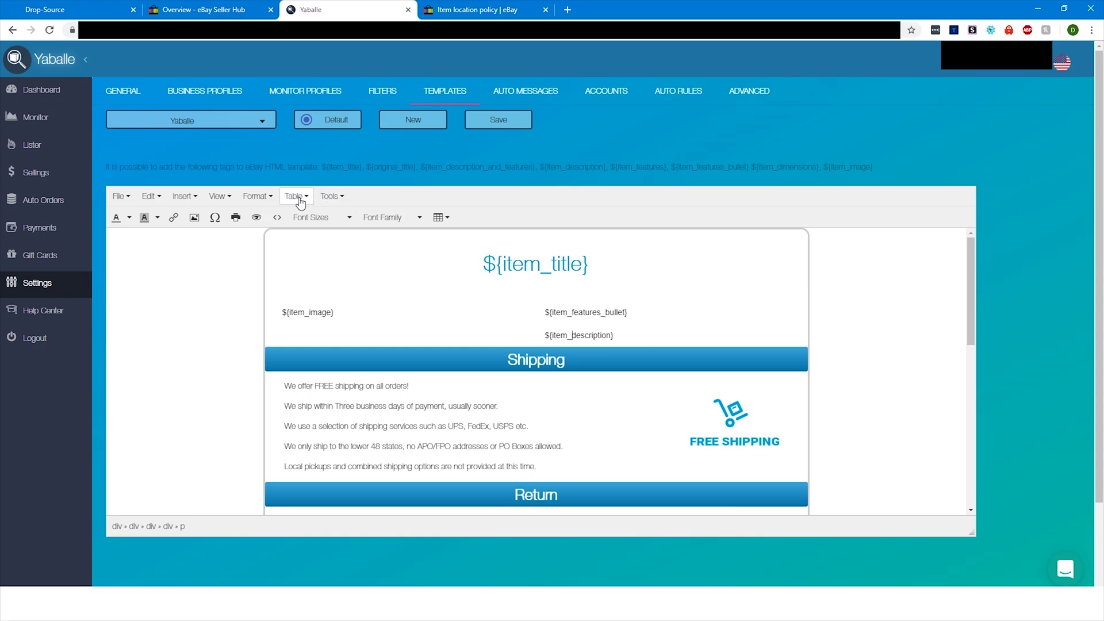
Highlight the title, image, features and description placeholders in the template.
drag(614, 335, 543, 336)
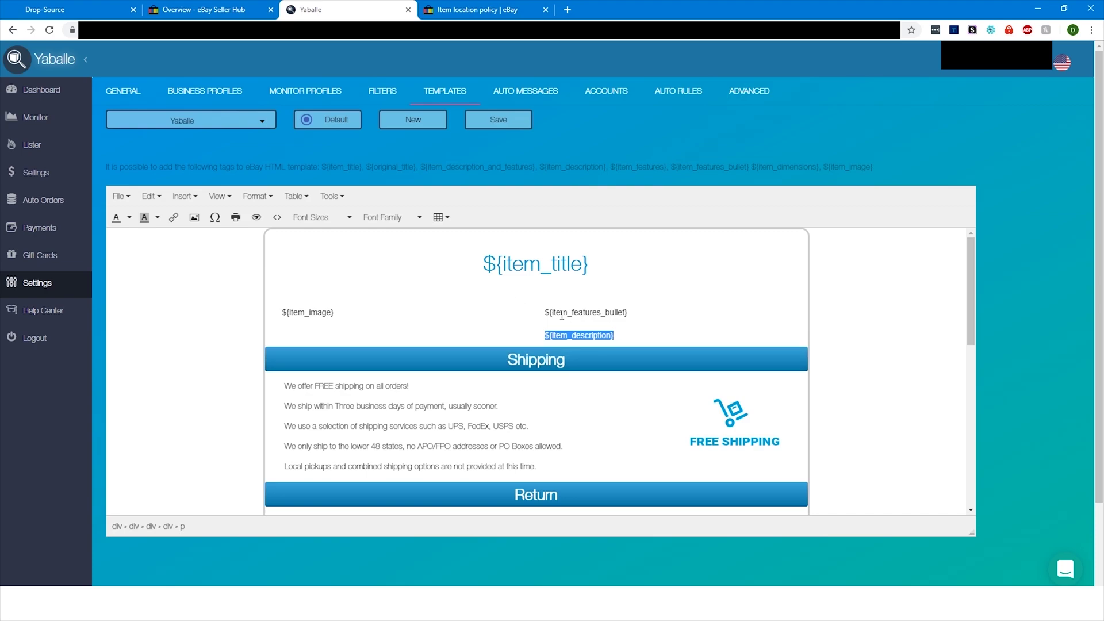
drag(483, 260, 586, 269)
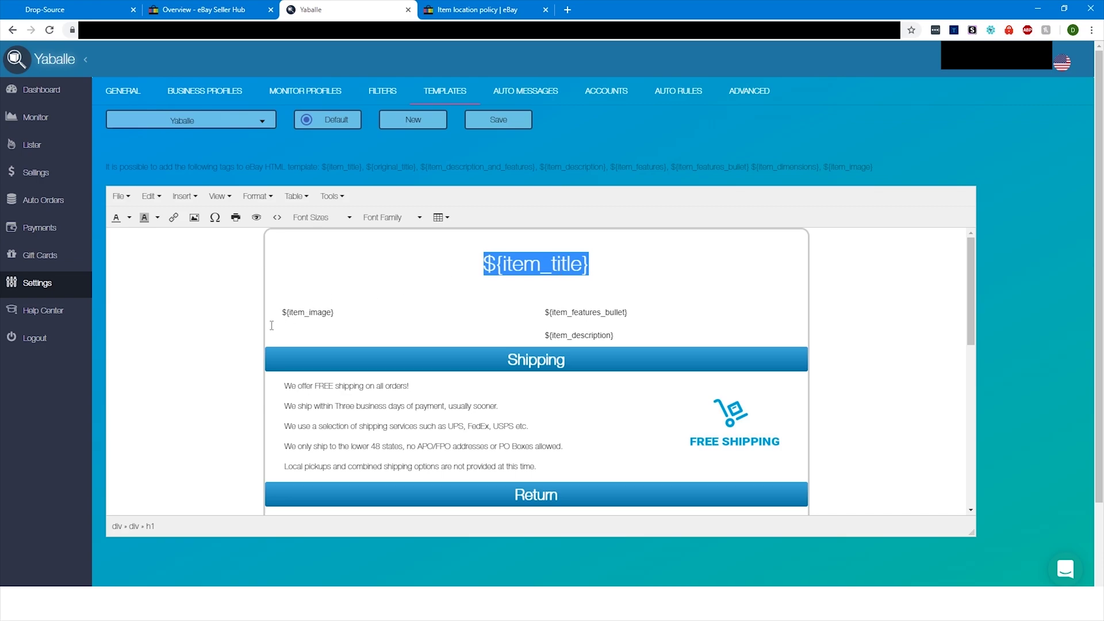
drag(280, 316, 286, 313)
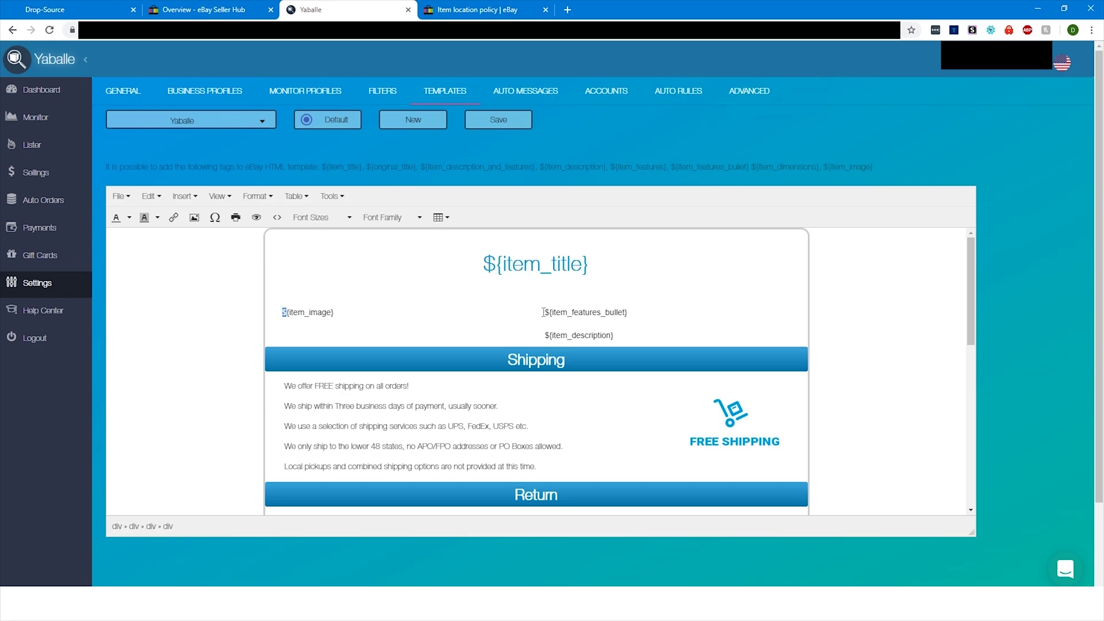
drag(542, 312, 638, 307)
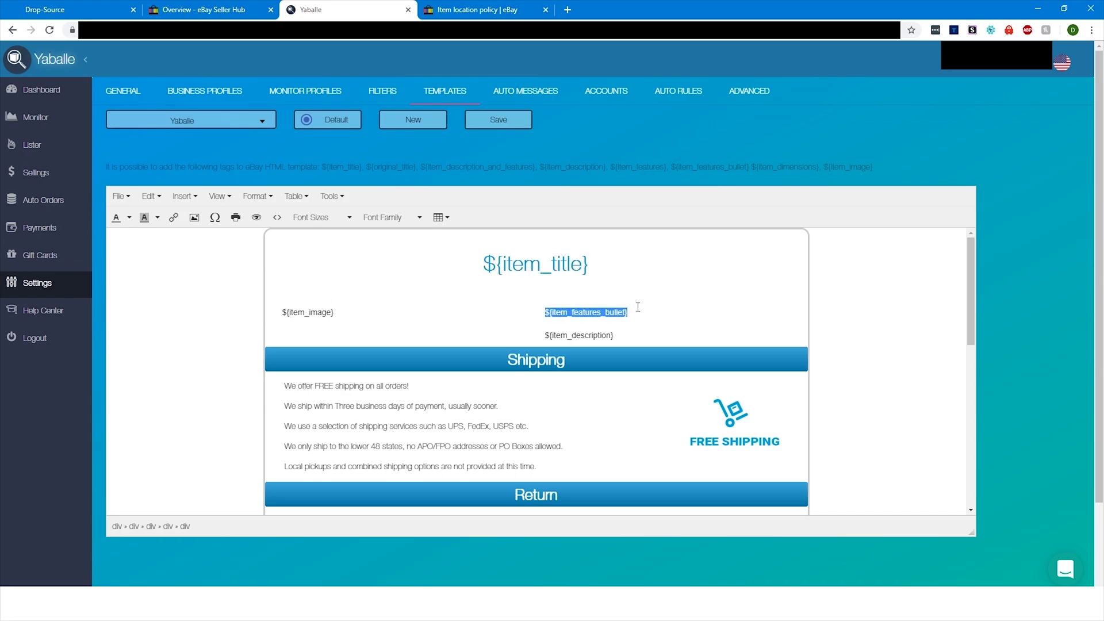
click(594, 328)
Delete the ${item_description} and ${item_image} placeholders, keeping ${item_title} and ${item_features_bullet}.
drag(546, 340, 614, 340)
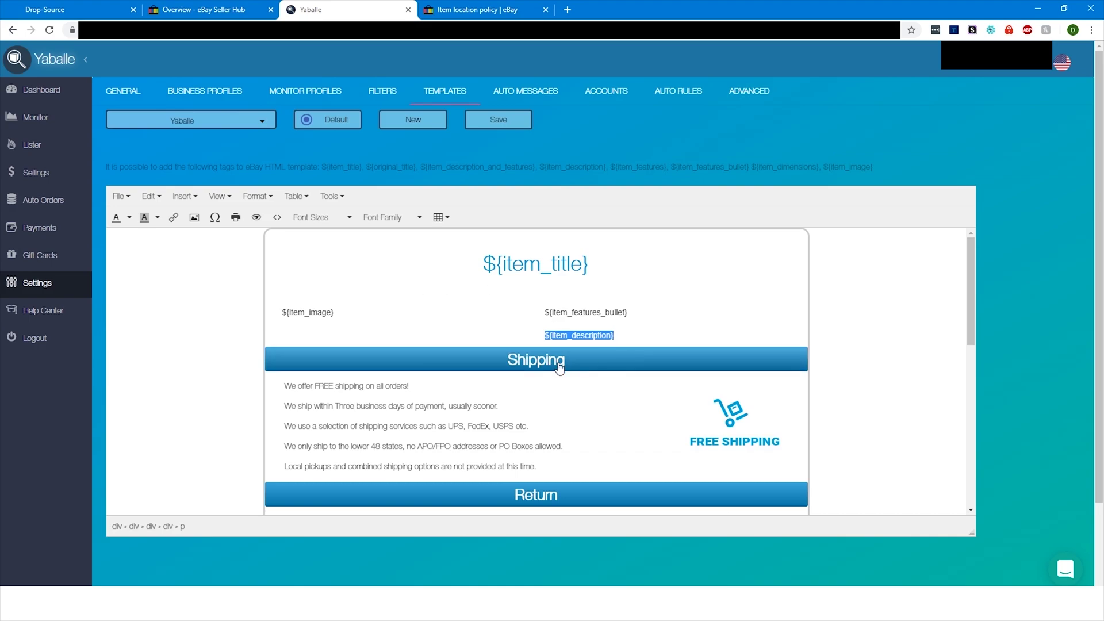
key(BackSpace)
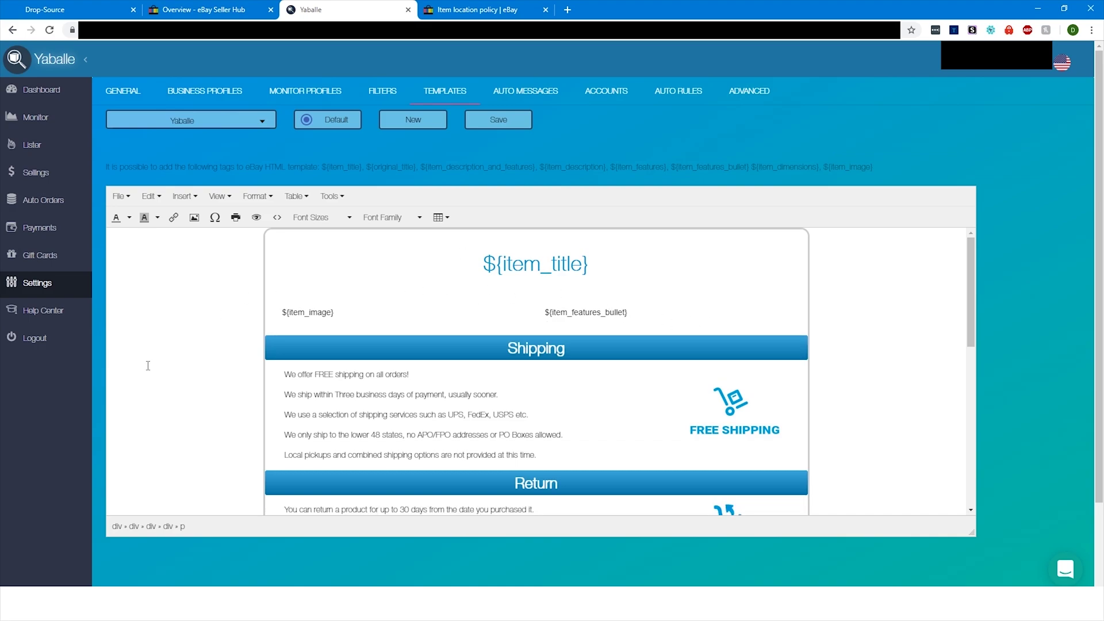
drag(342, 313, 276, 309)
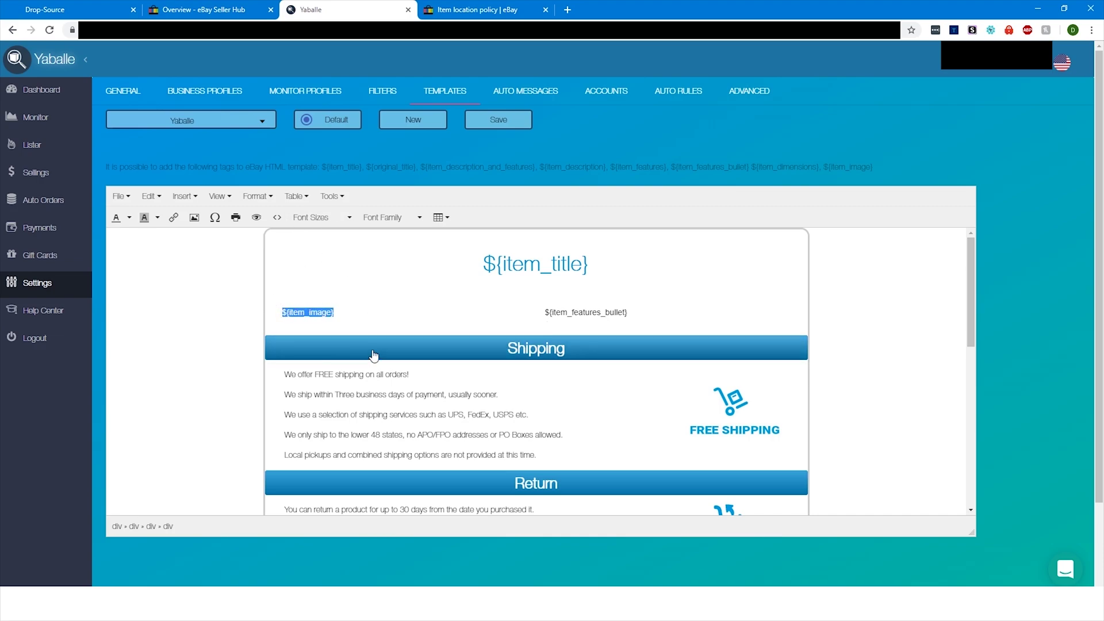
key(BackSpace)
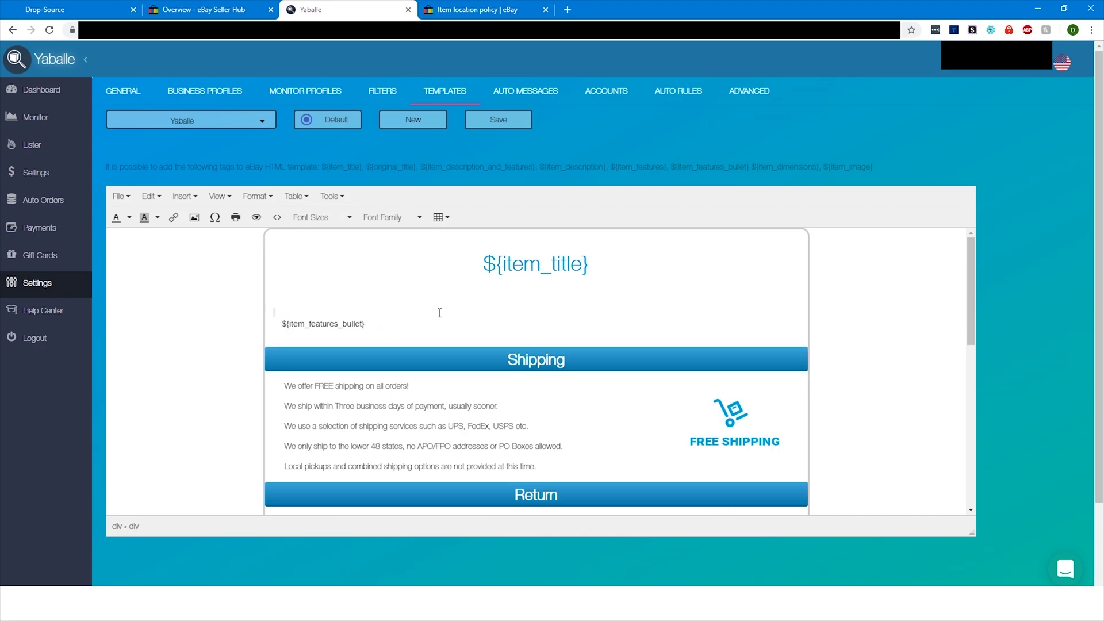
triple_click(370, 322)
click(364, 299)
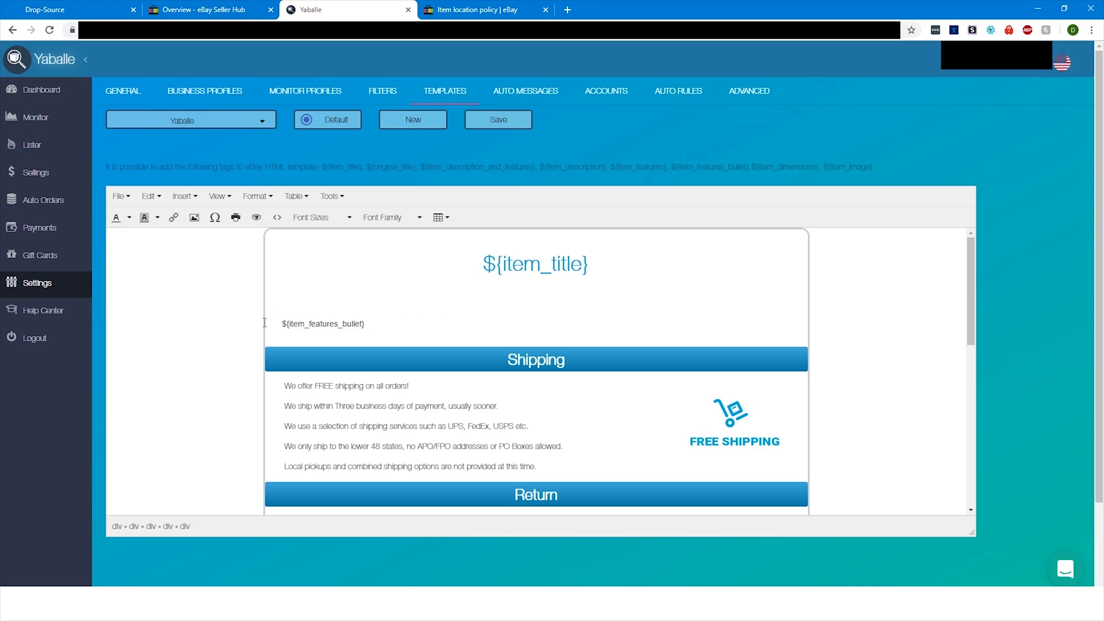
click(507, 264)
click(375, 324)
Scroll through the trimmed template to check it above the Shipping section.
scroll(479, 383, down, 2)
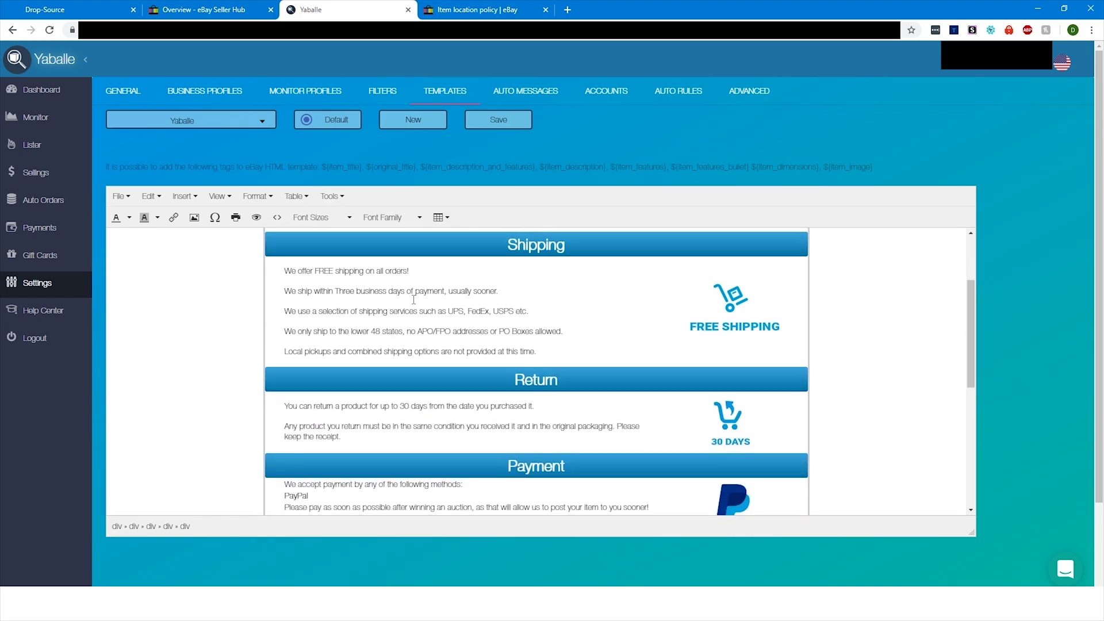
scroll(425, 302, down, 3)
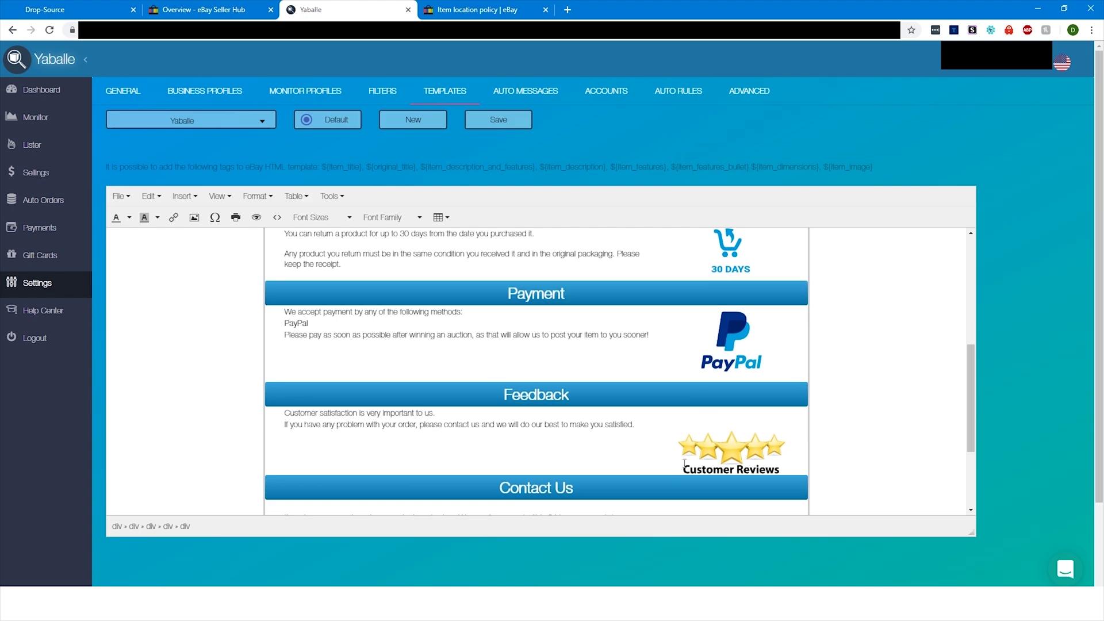
scroll(681, 483, down, 3)
scroll(687, 454, up, 7)
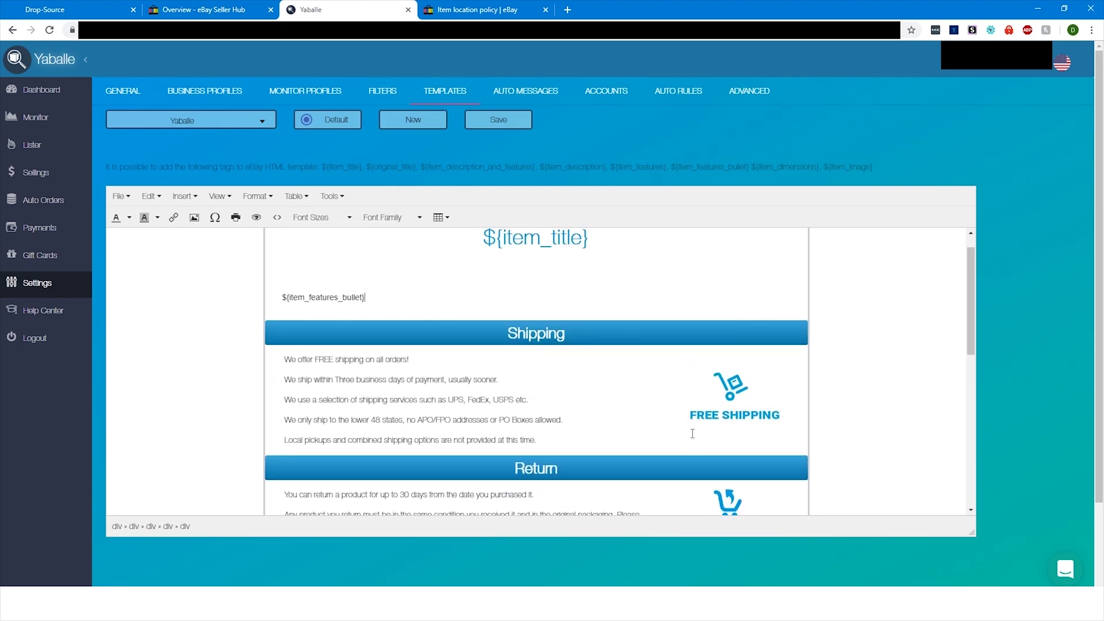
scroll(692, 433, down, 1)
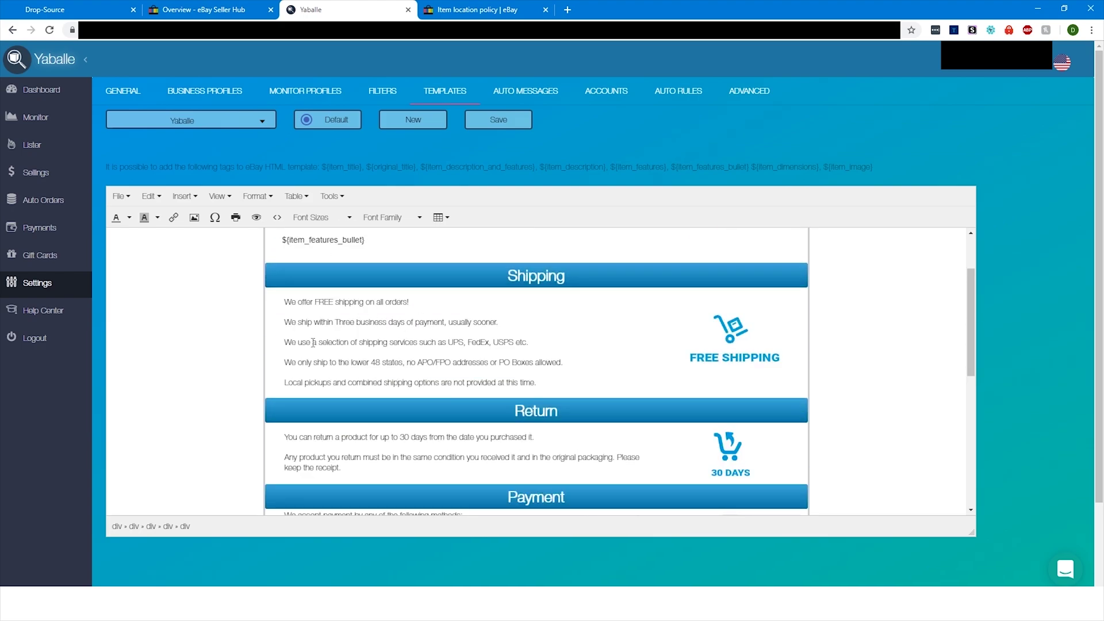
scroll(491, 342, down, 7)
scroll(655, 368, up, 8)
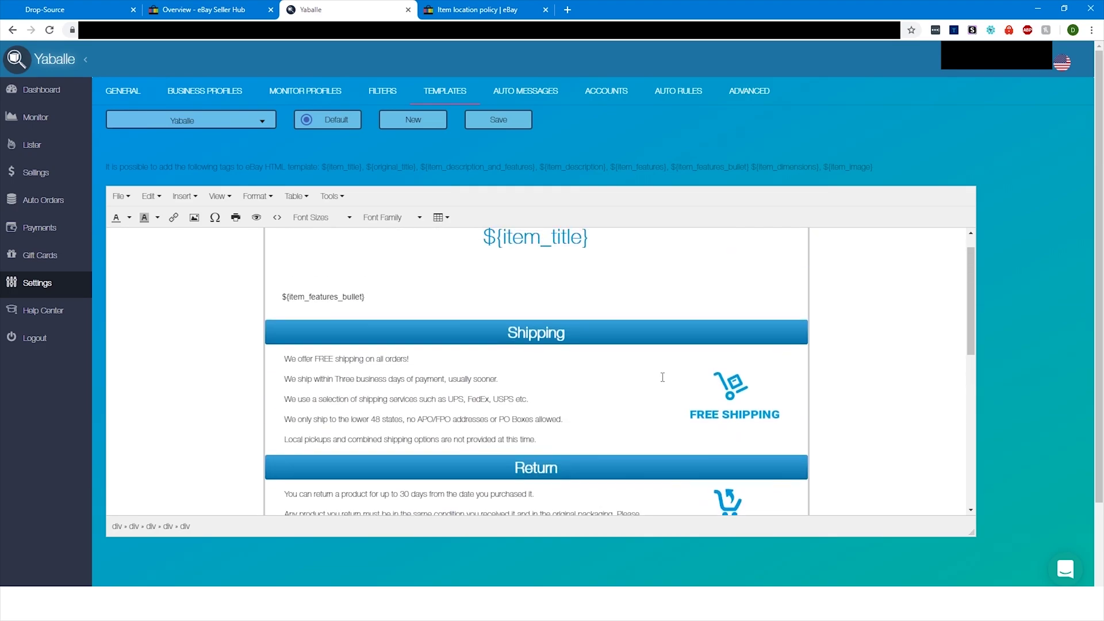
scroll(523, 278, down, 6)
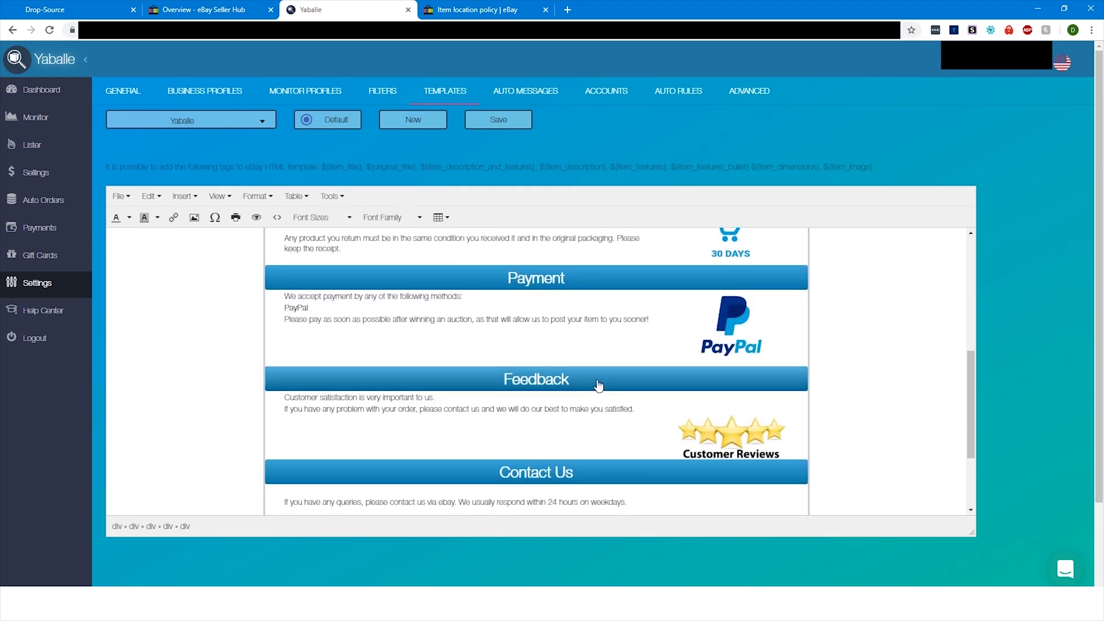
scroll(332, 306, up, 6)
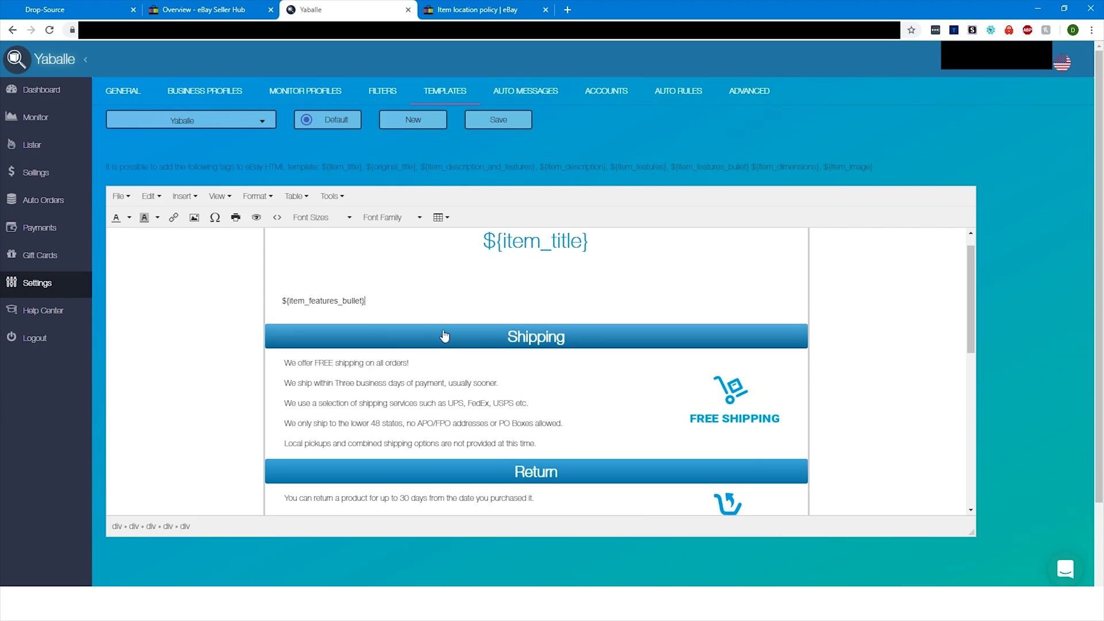
scroll(431, 316, up, 1)
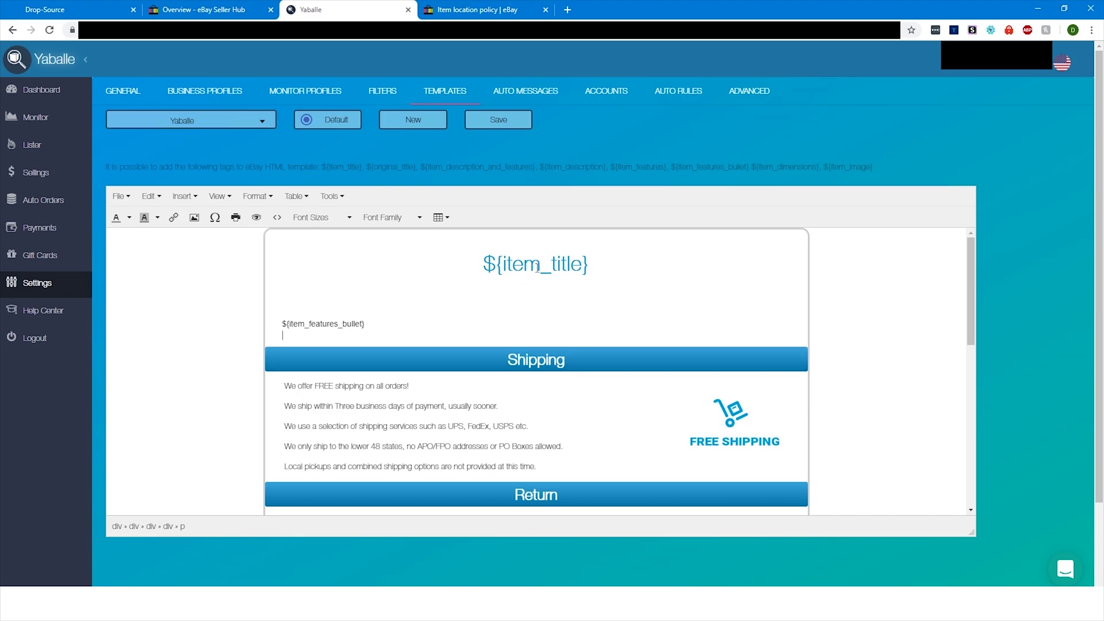
Save the listing template, confirm the Template Saved dialog, and go to Auto Messages.
click(299, 324)
click(509, 120)
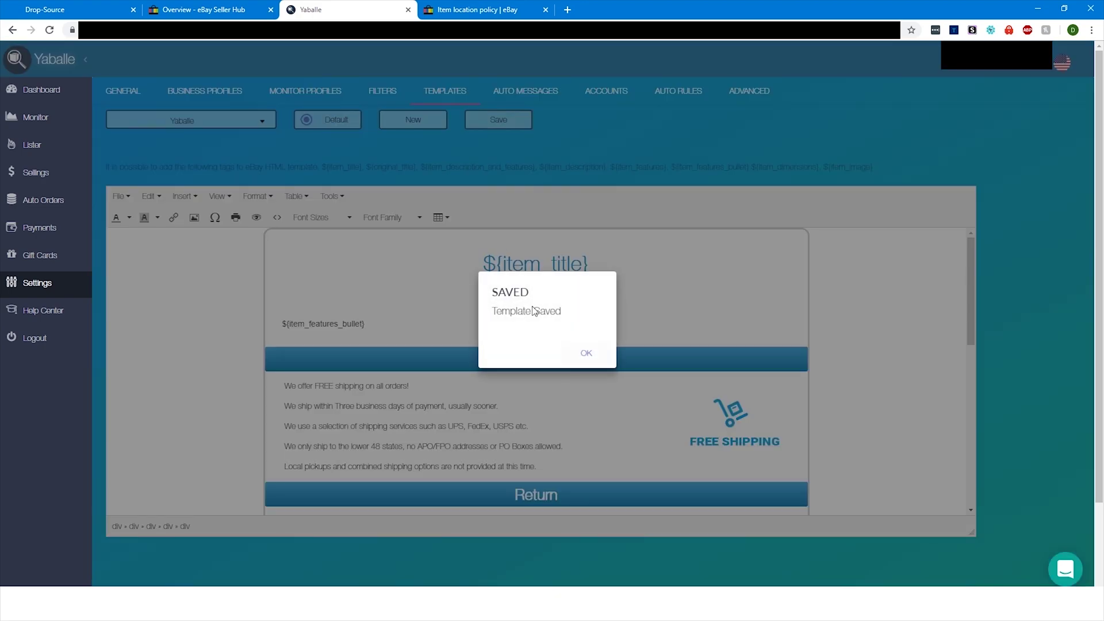
click(569, 257)
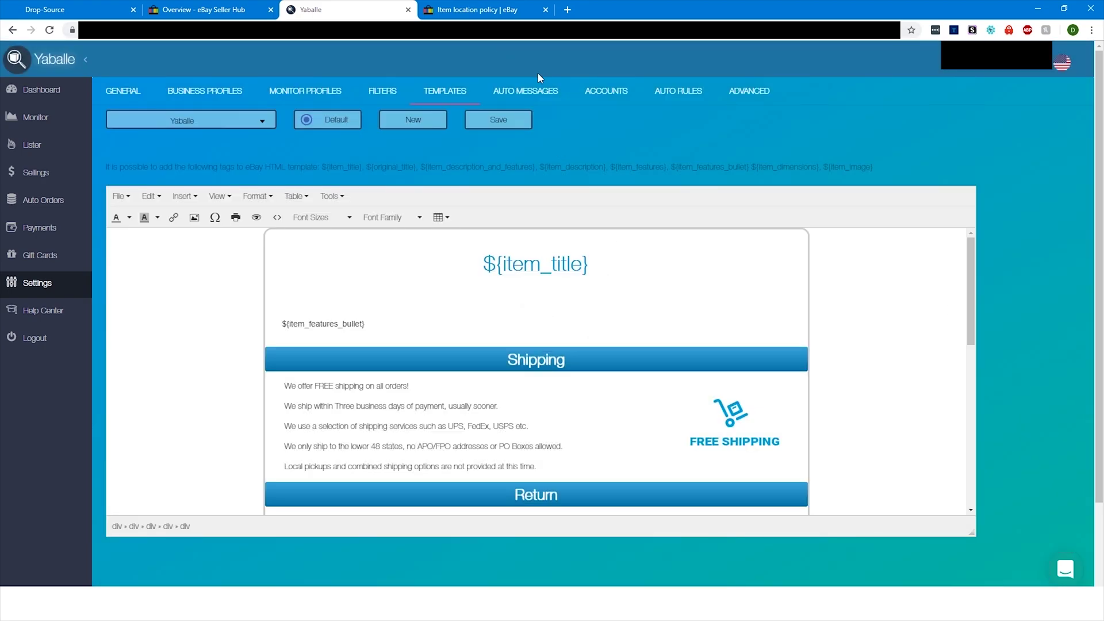
click(555, 91)
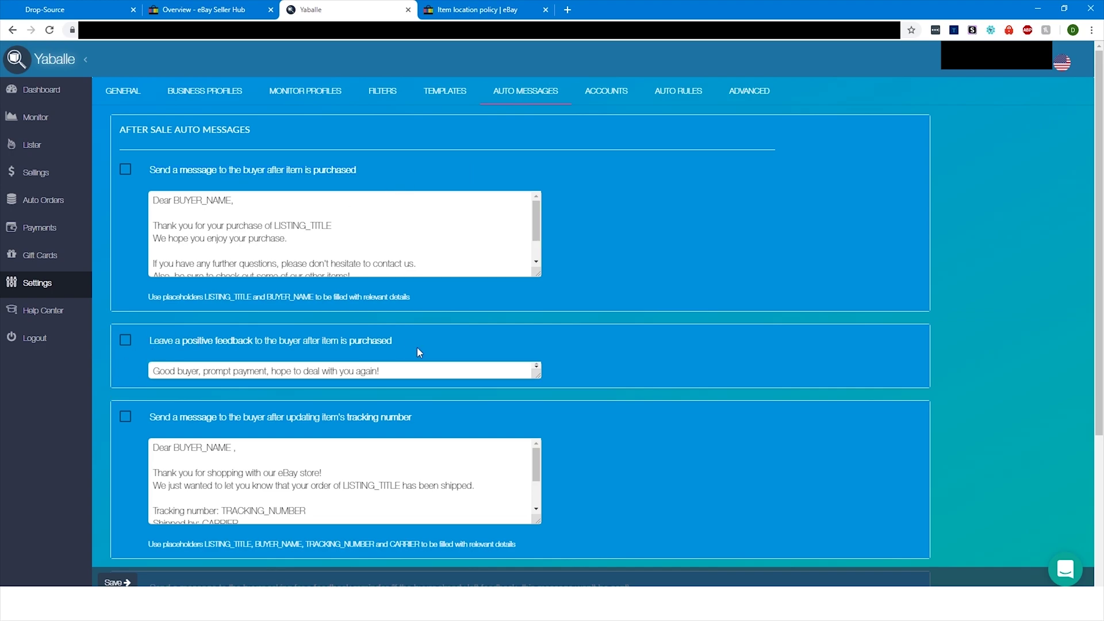
Tick 'Leave a positive feedback to the buyer after item is purchased' and save the auto messages.
click(130, 342)
drag(433, 378, 208, 379)
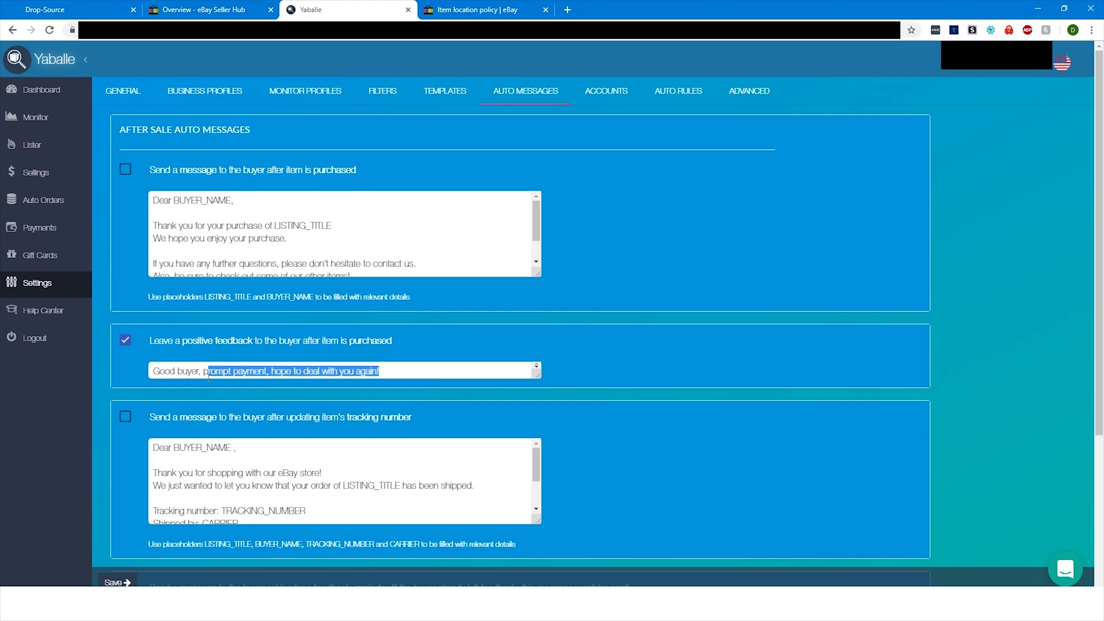
click(232, 362)
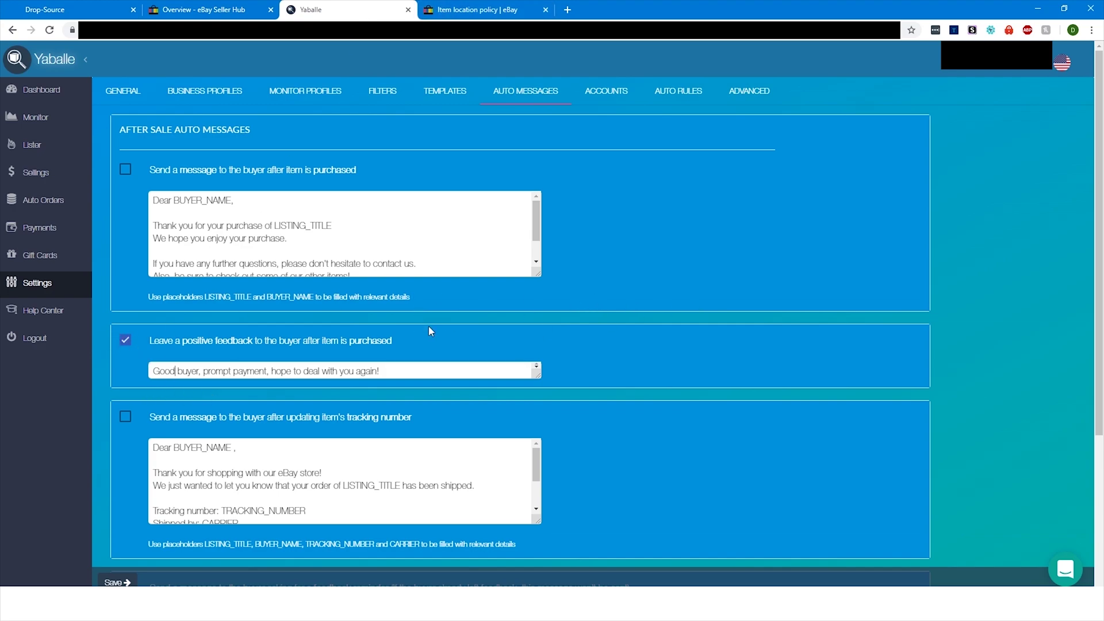
scroll(638, 325, down, 4)
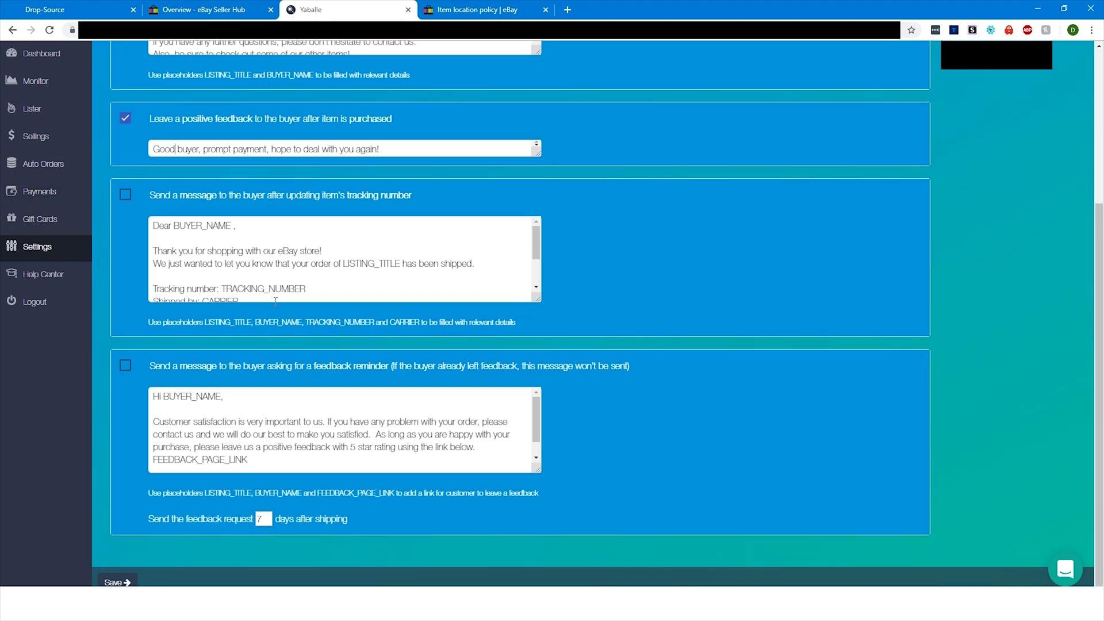
scroll(280, 301, up, 4)
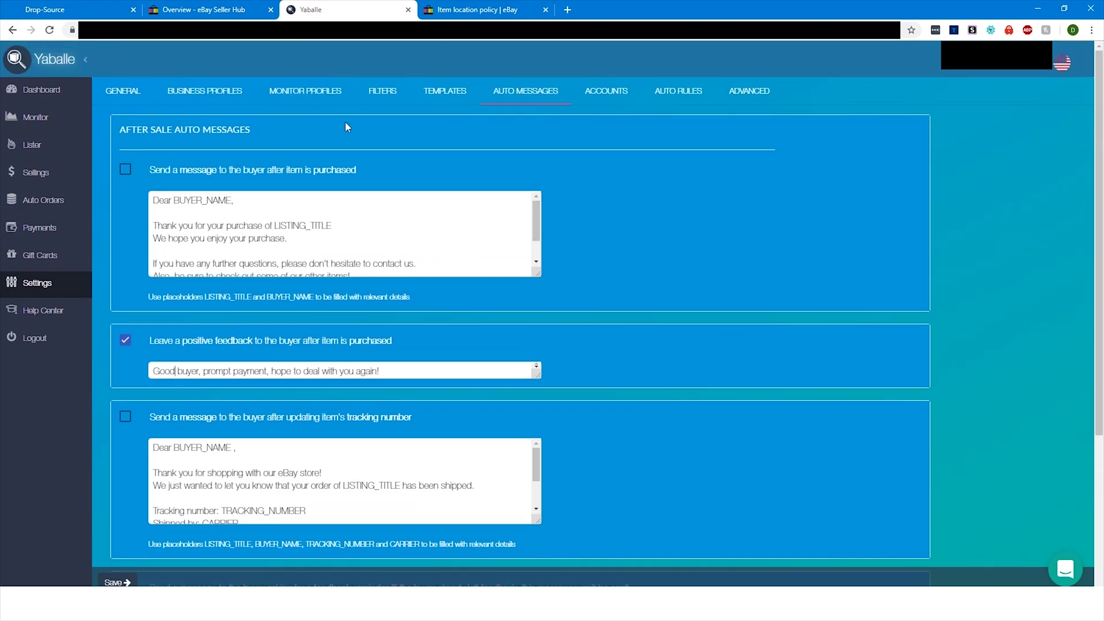
scroll(12, 253, down, 2)
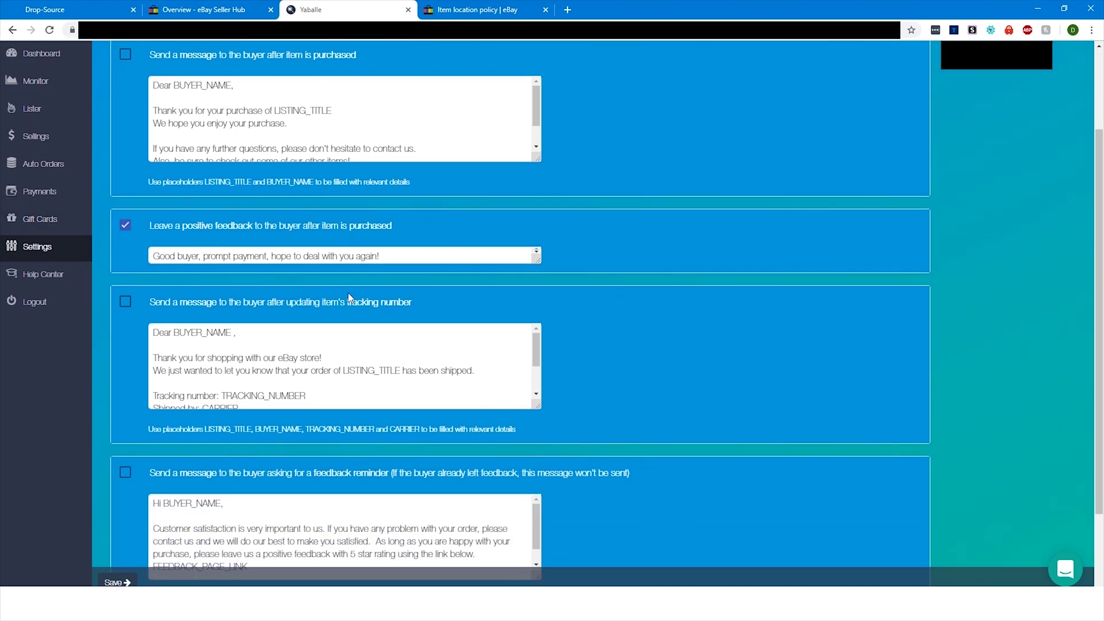
click(117, 582)
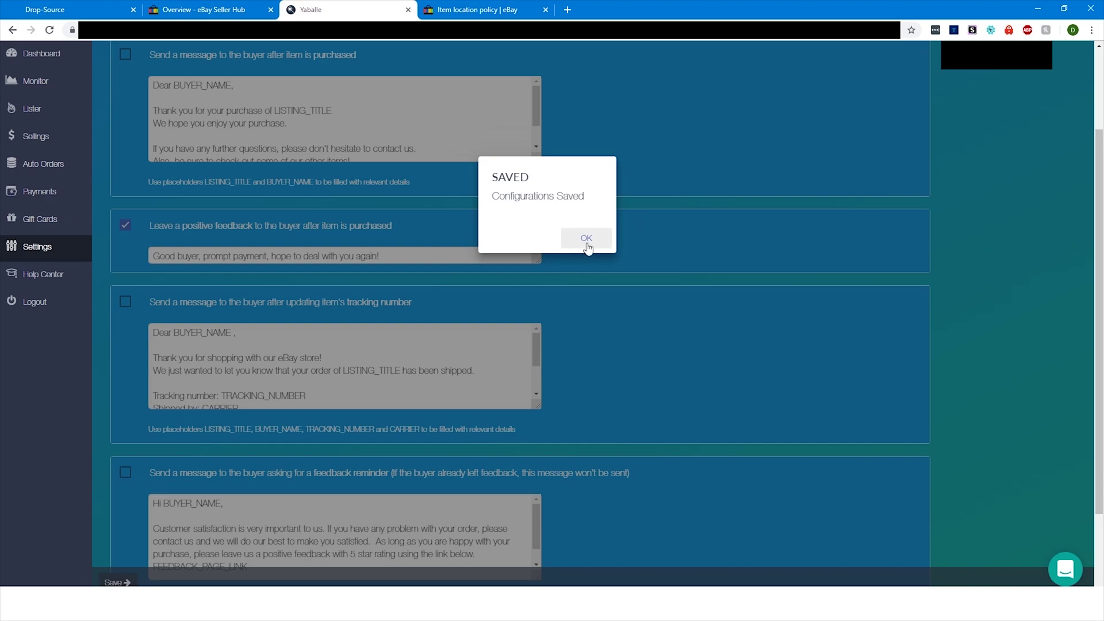
click(586, 239)
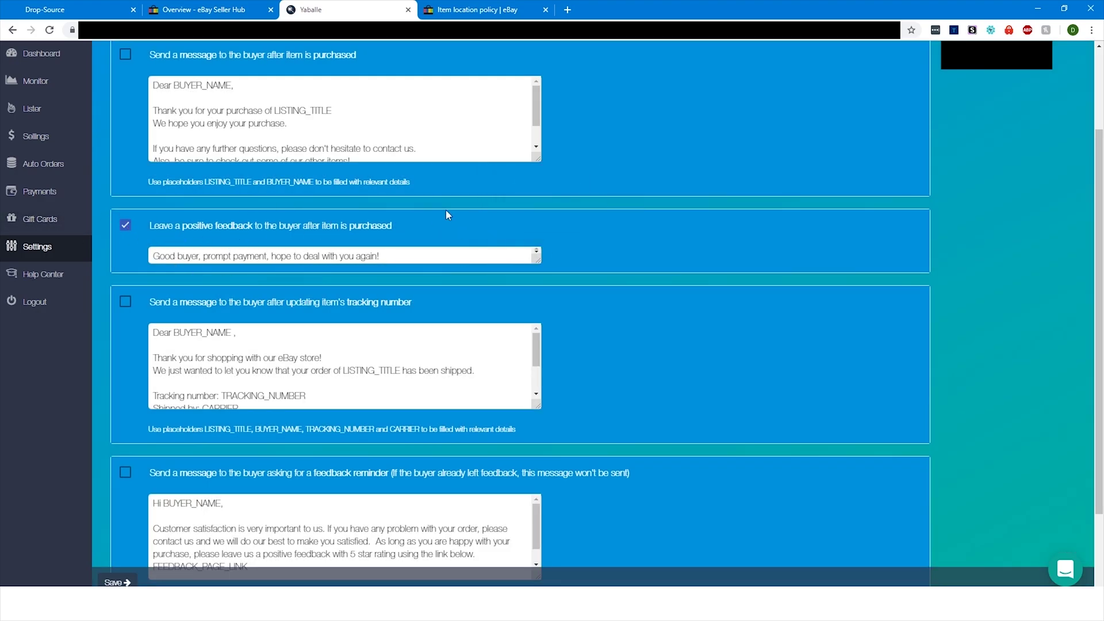
scroll(305, 323, up, 2)
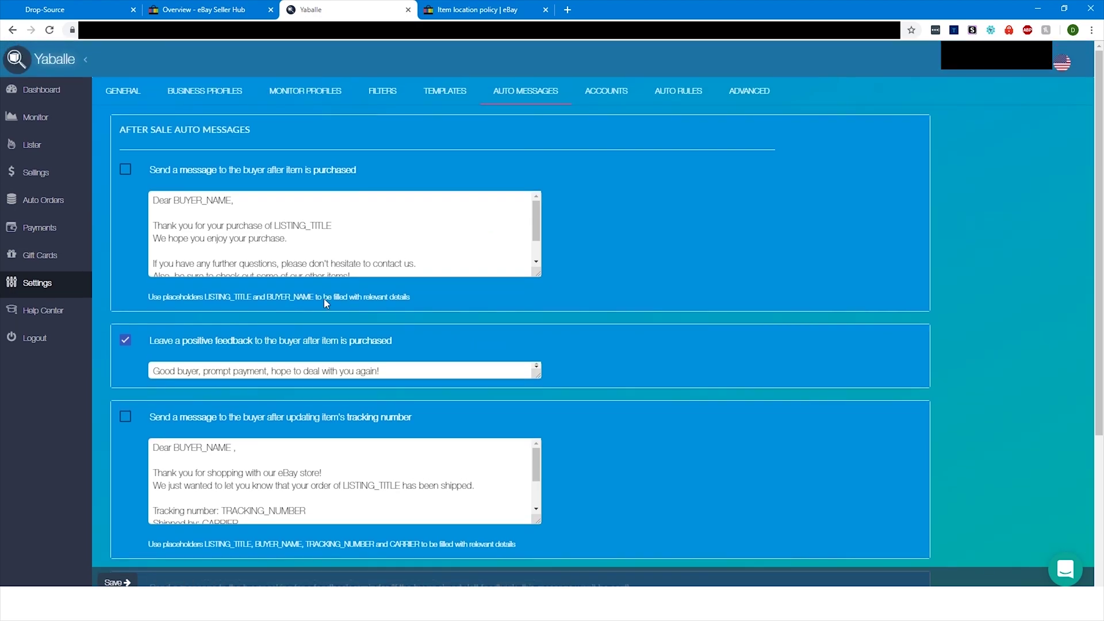
In Accounts settings, open the Link Yaballe Account form and cancel it without linking.
click(597, 97)
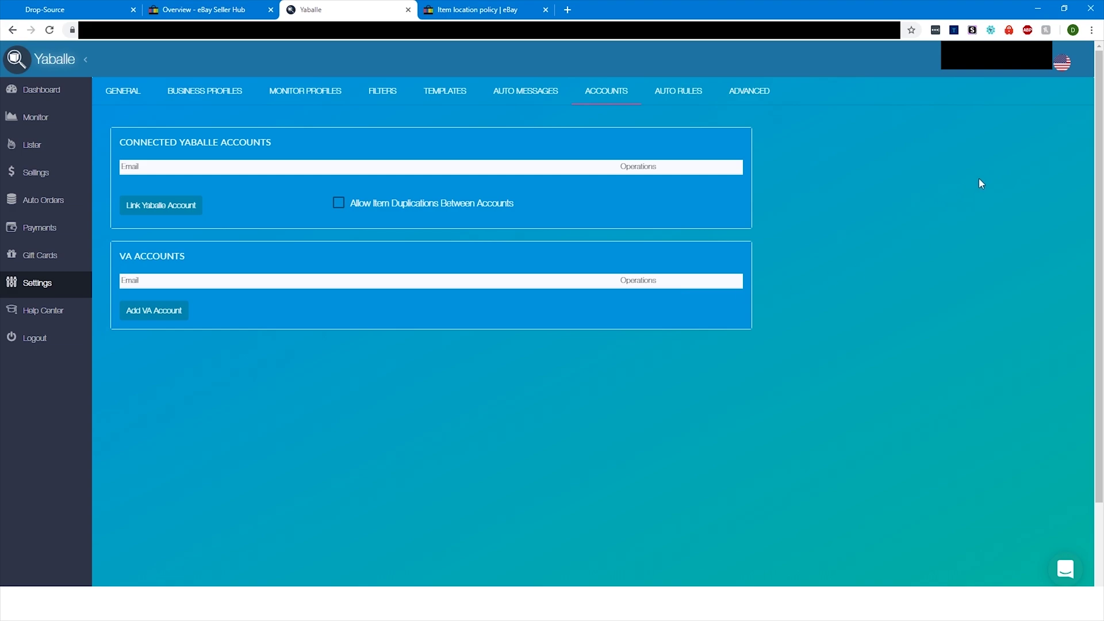
click(156, 210)
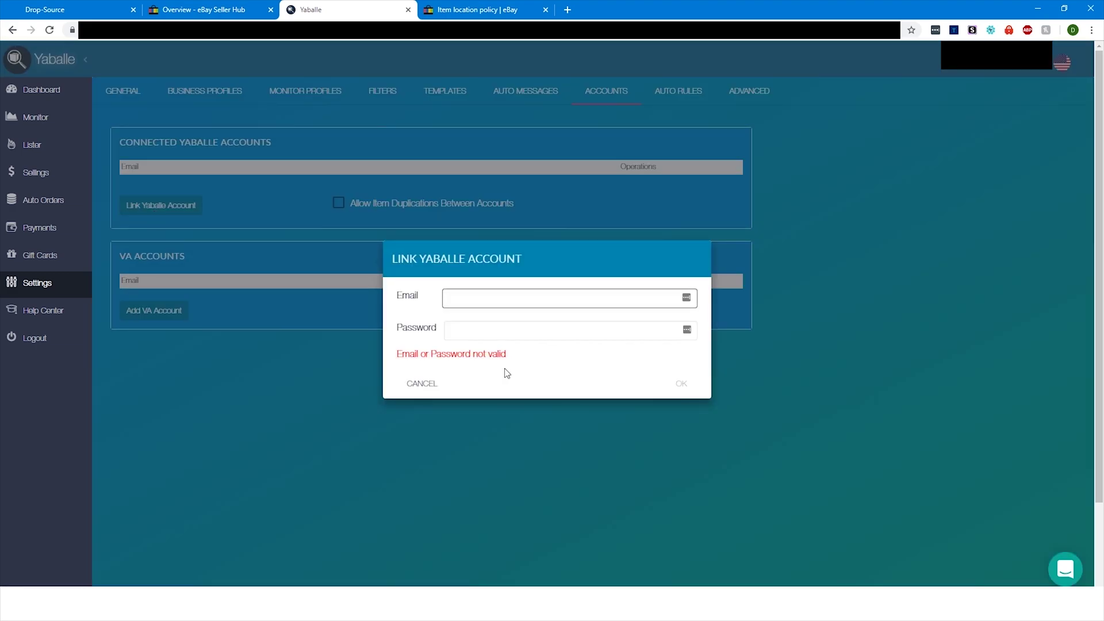
click(511, 328)
click(763, 276)
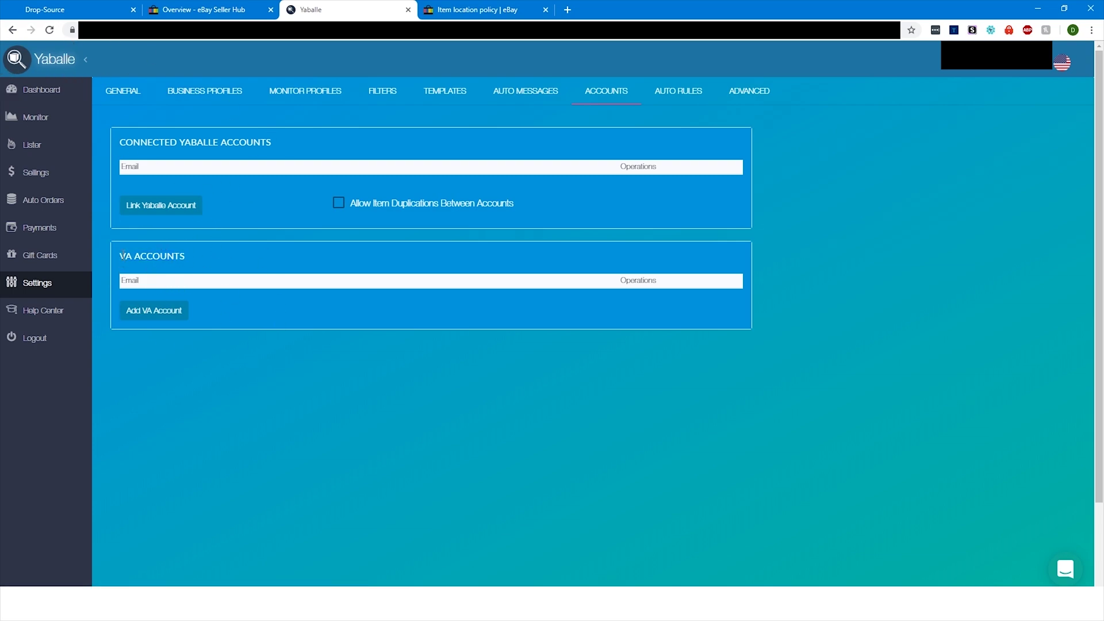
Open Auto Rules and highlight the 'Available for Classic plan or above' note.
click(679, 91)
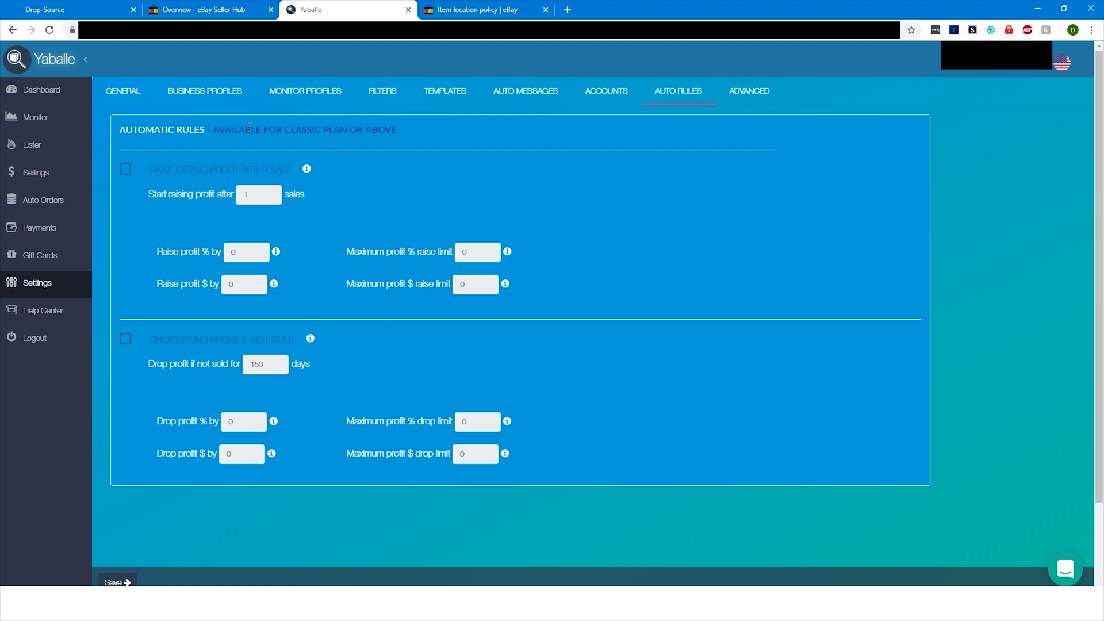
drag(284, 131, 364, 131)
Open the Advanced settings, toggle the support chat panel, and inspect the Vero Strictness section.
click(767, 92)
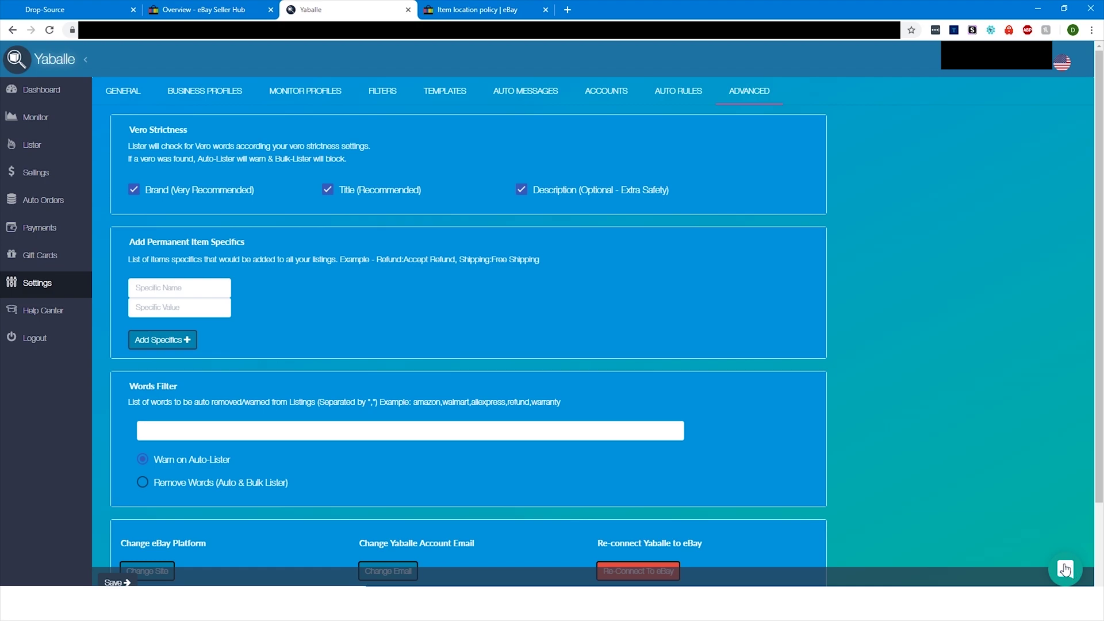
click(1065, 570)
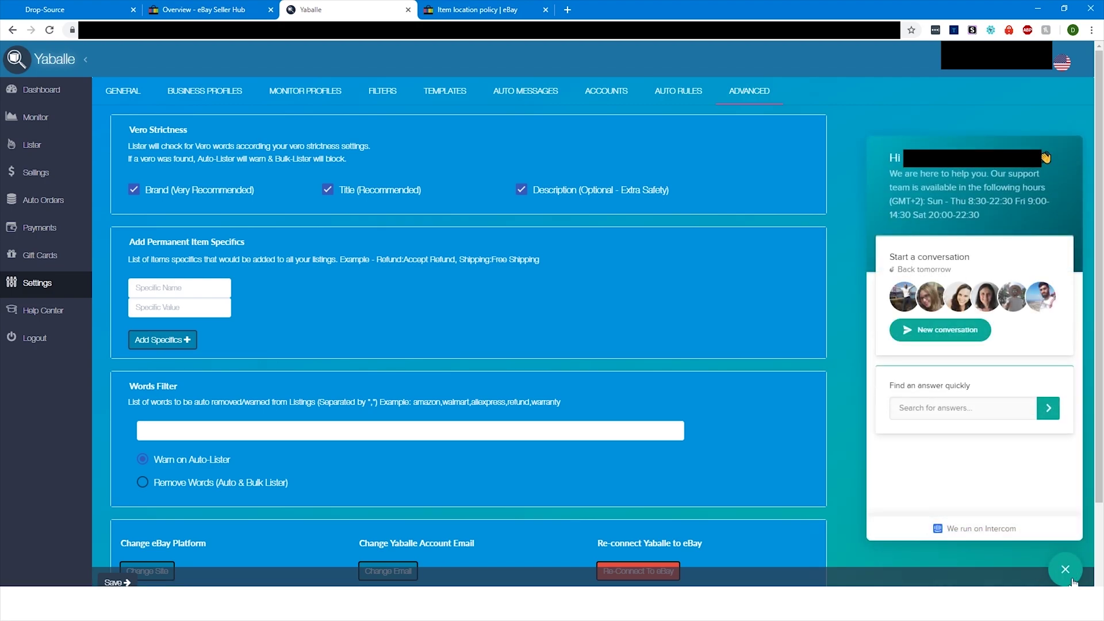
click(1065, 570)
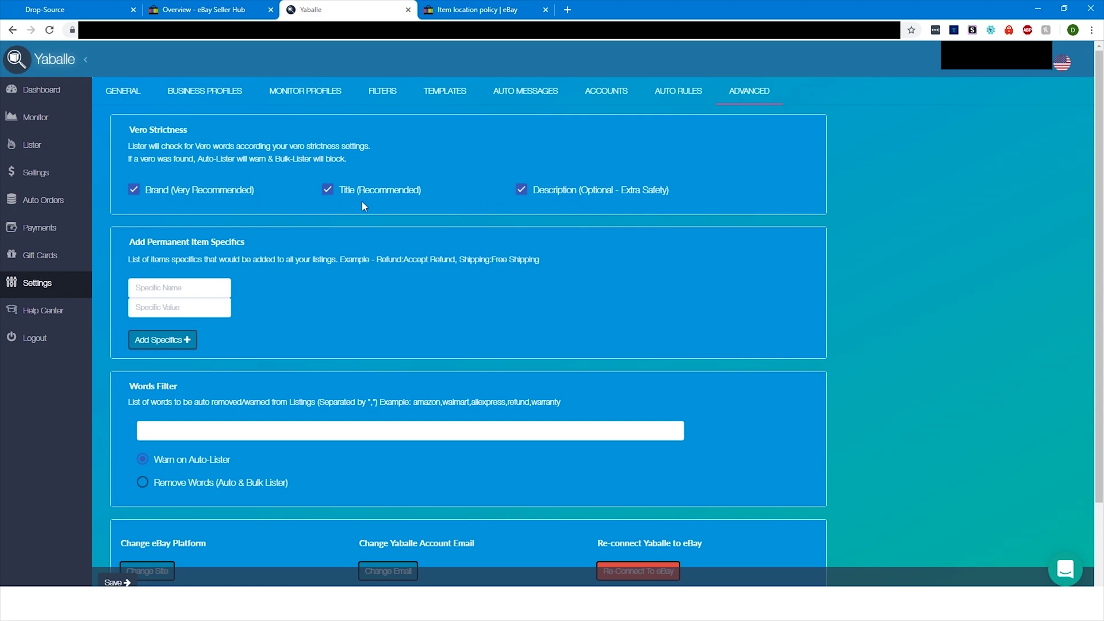
click(129, 129)
Leave Vero strictness checking Brand only, with Title and Description unchecked, and save.
click(63, 7)
click(348, 10)
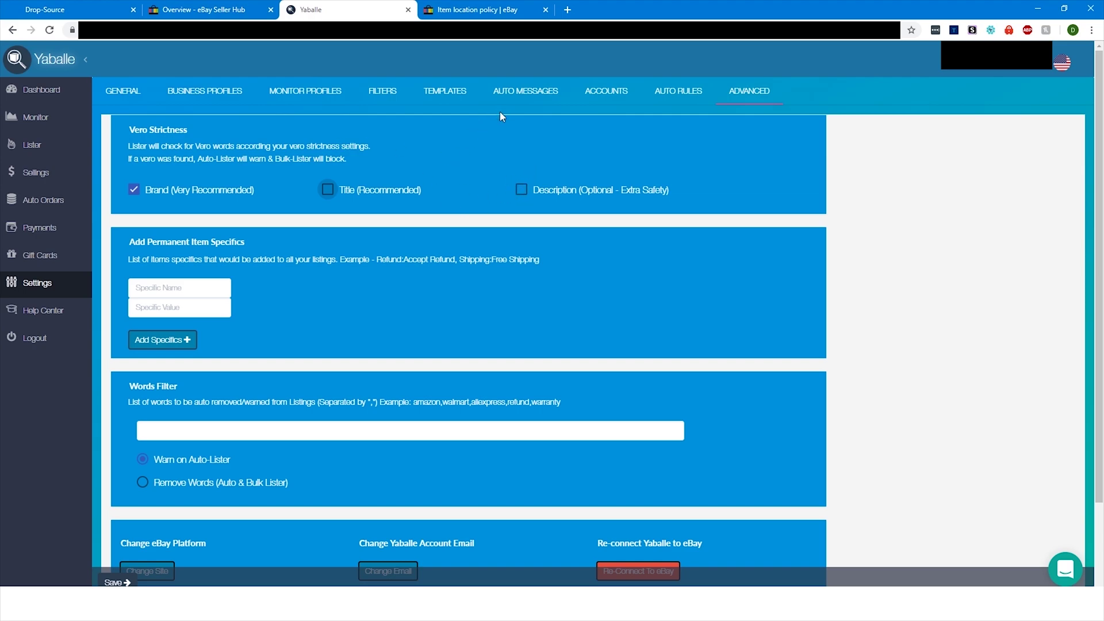
click(328, 190)
click(521, 190)
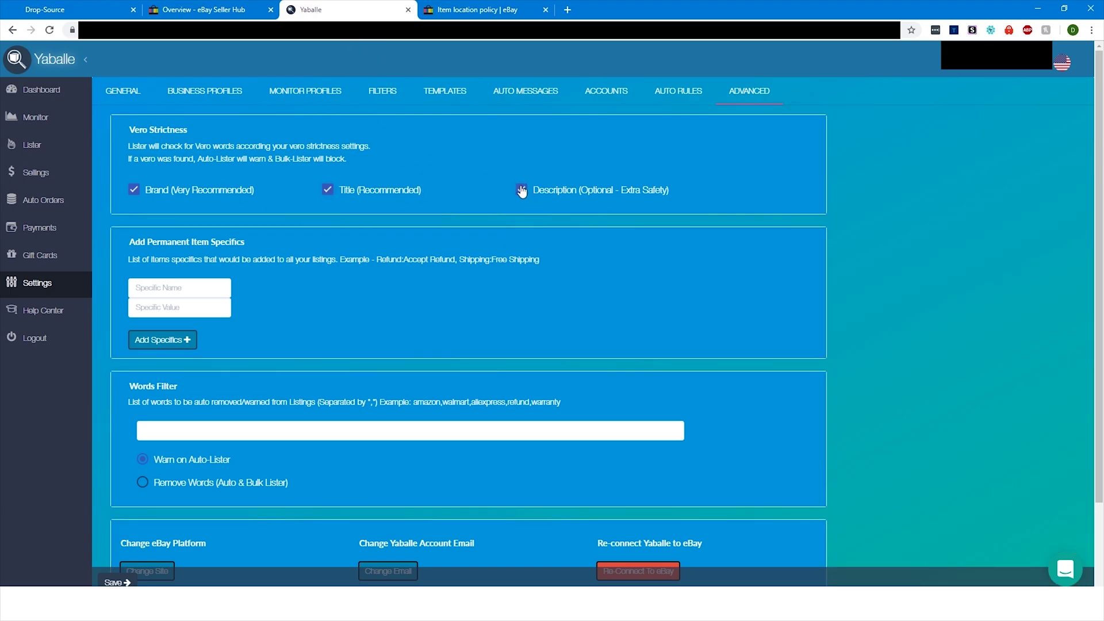
click(521, 190)
click(328, 190)
click(118, 582)
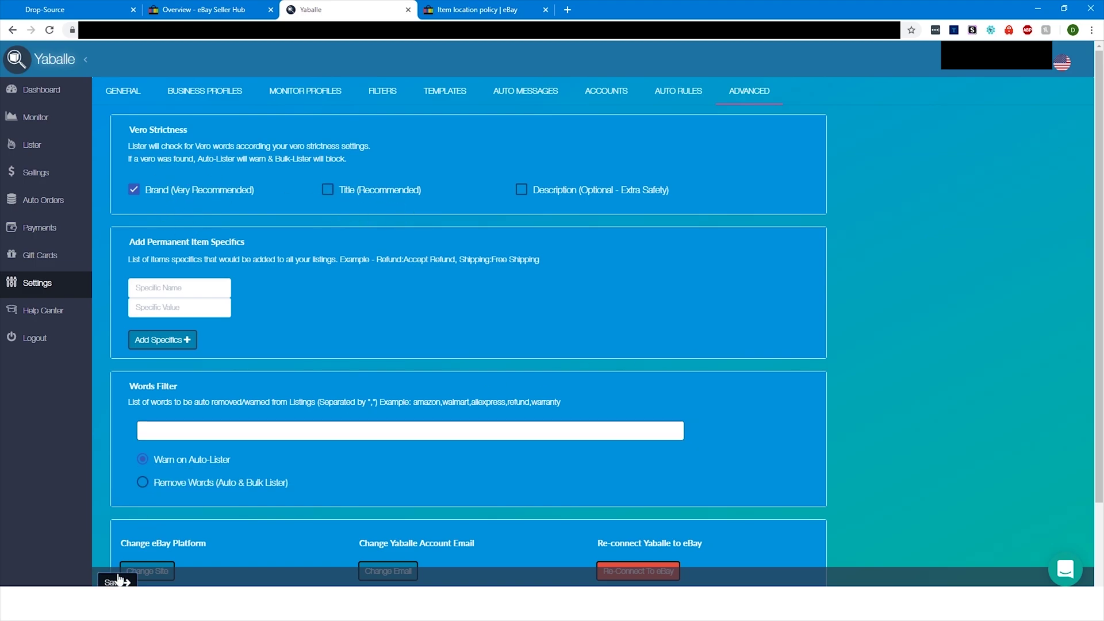